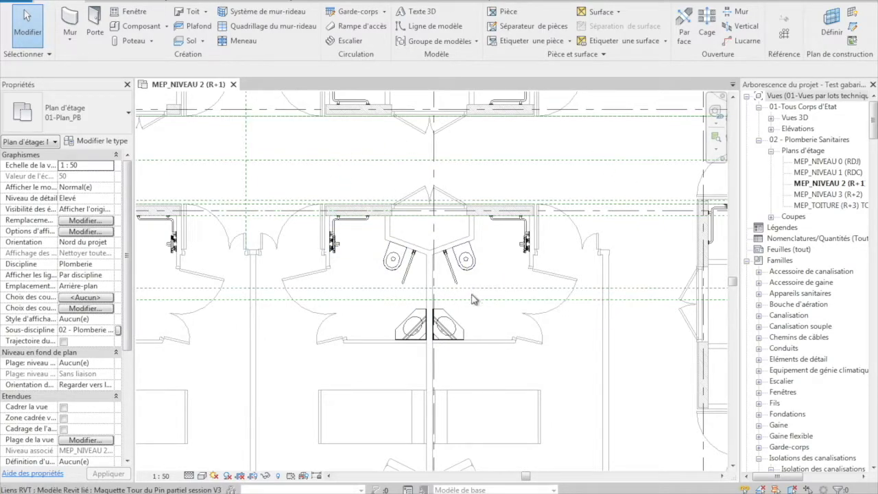
Inspect the wall-hung WC, the washbasin unit and the shower bar on the level 2 plan
left_click(473, 261)
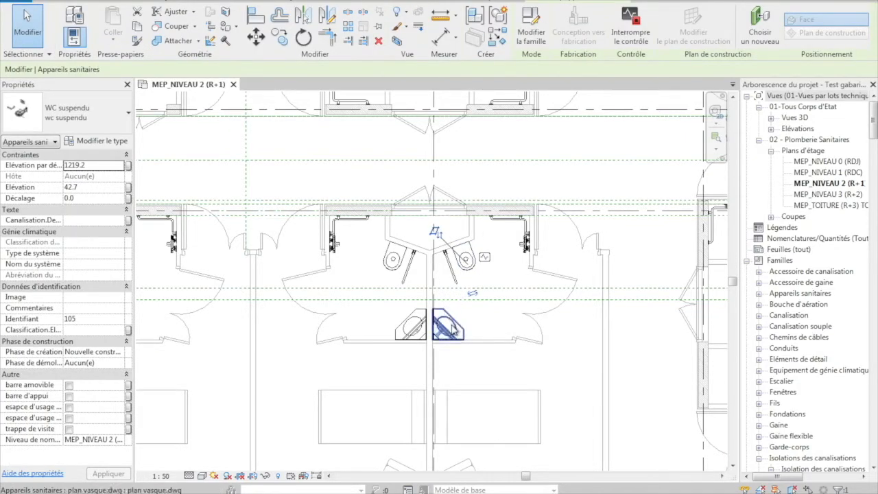
left_click(425, 329)
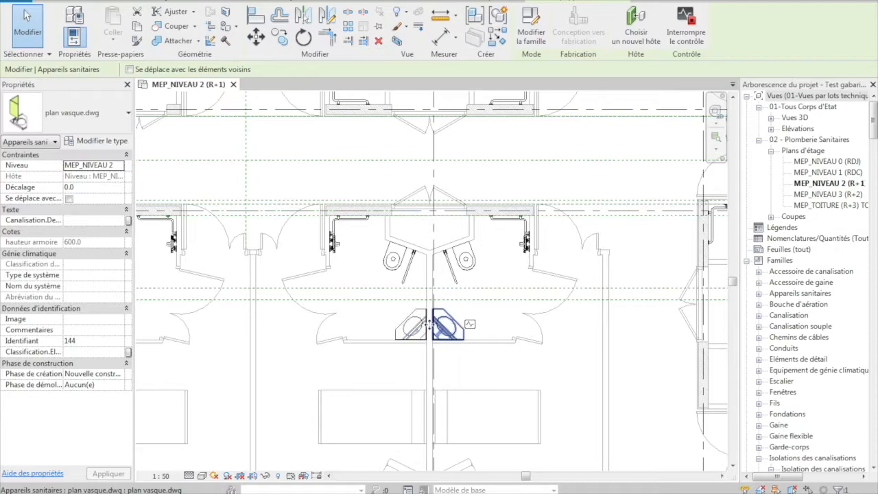
left_click(335, 246)
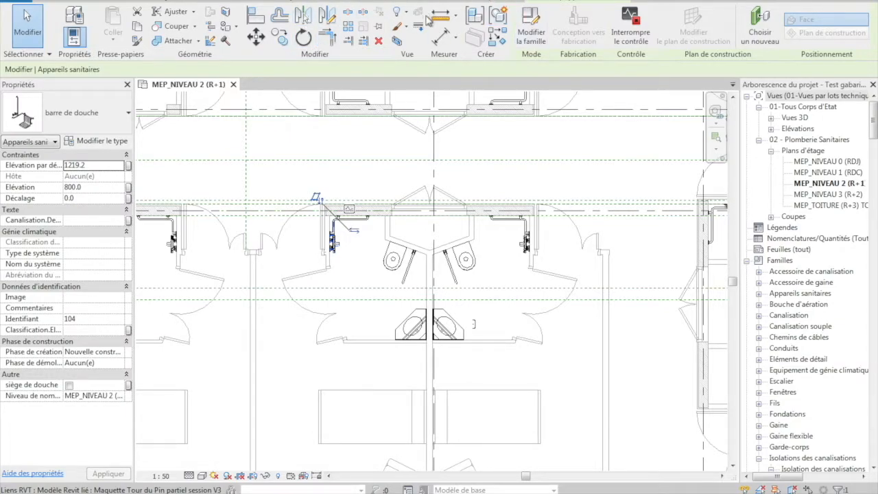
key("Escape")
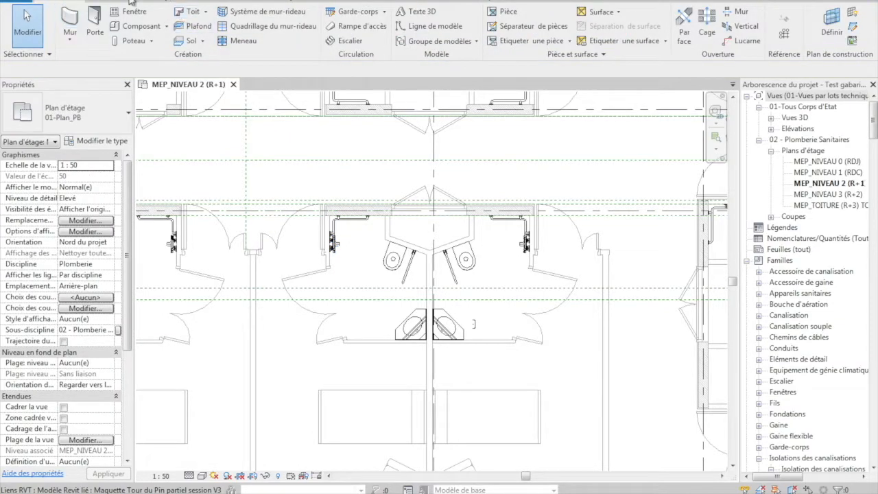
Start a new pipe and choose the PVC Batiment Norme EN 1329-1 pipe type
left_click(179, 2)
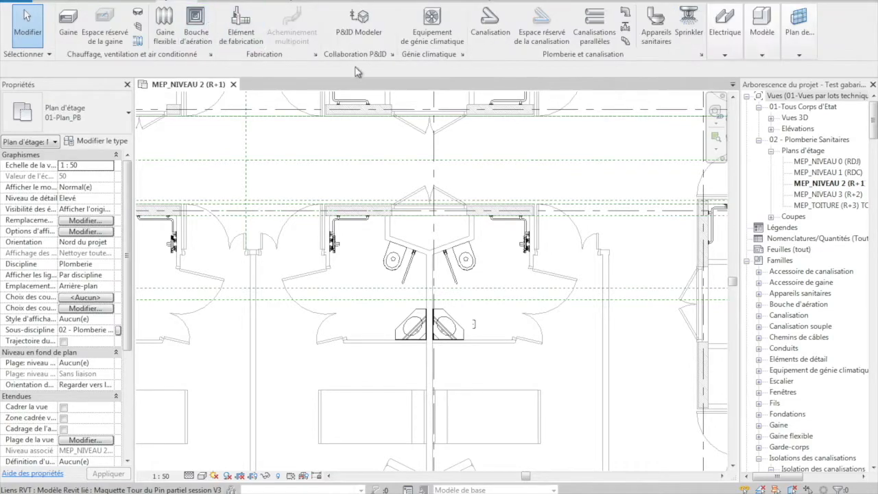
left_click(489, 37)
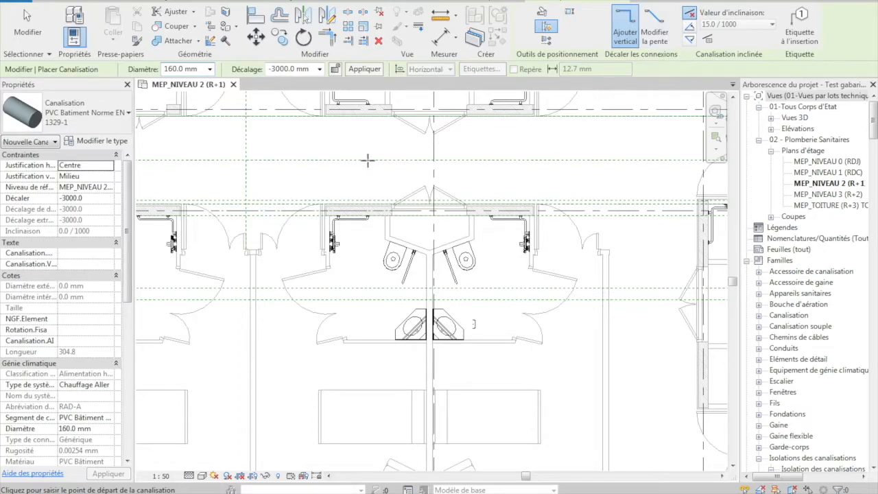
left_click(126, 125)
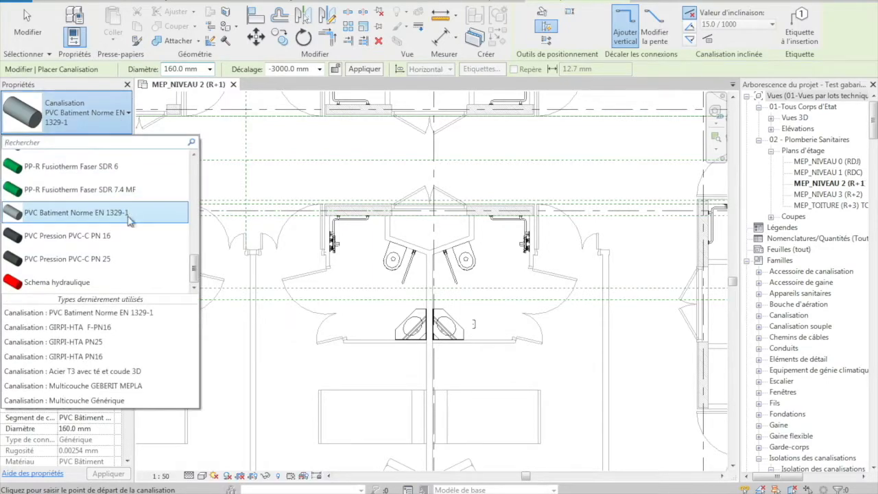
scroll(124, 247, "up", 6)
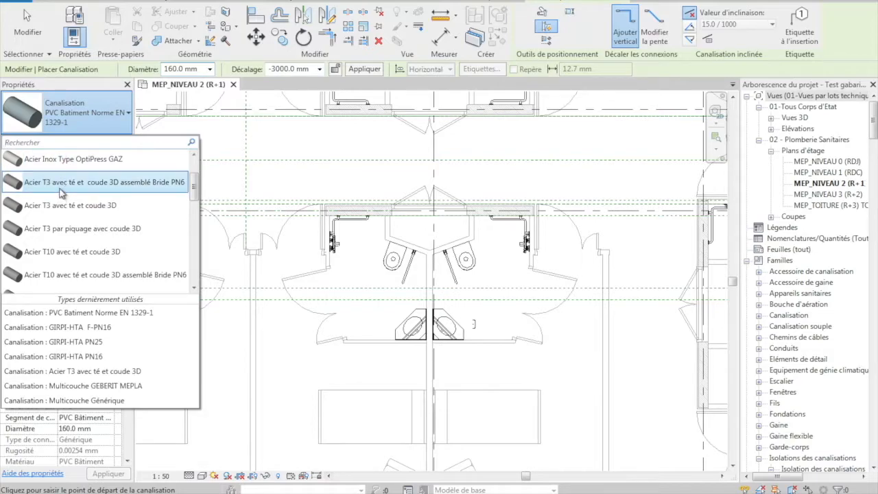
scroll(61, 195, "down", 2)
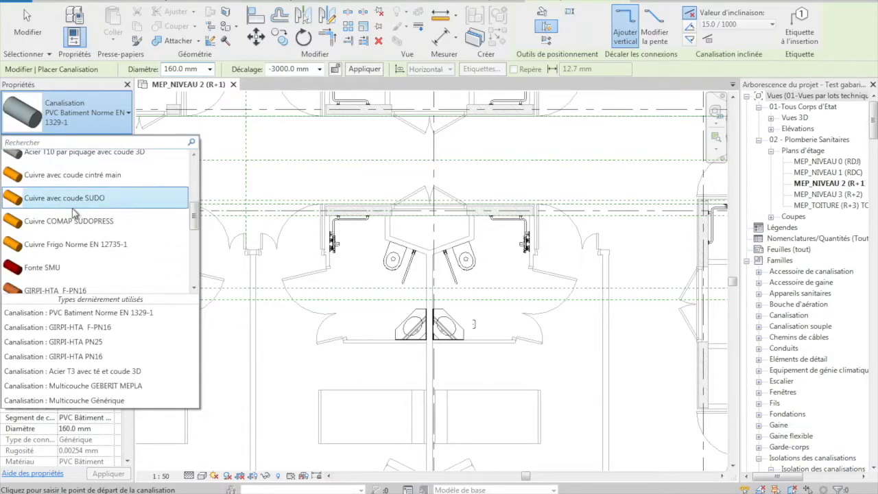
scroll(69, 220, "down", 4)
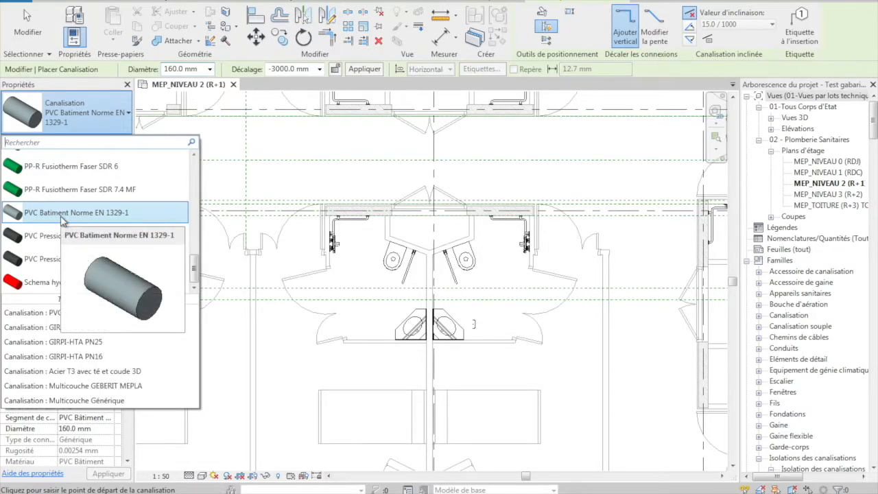
left_click(61, 217)
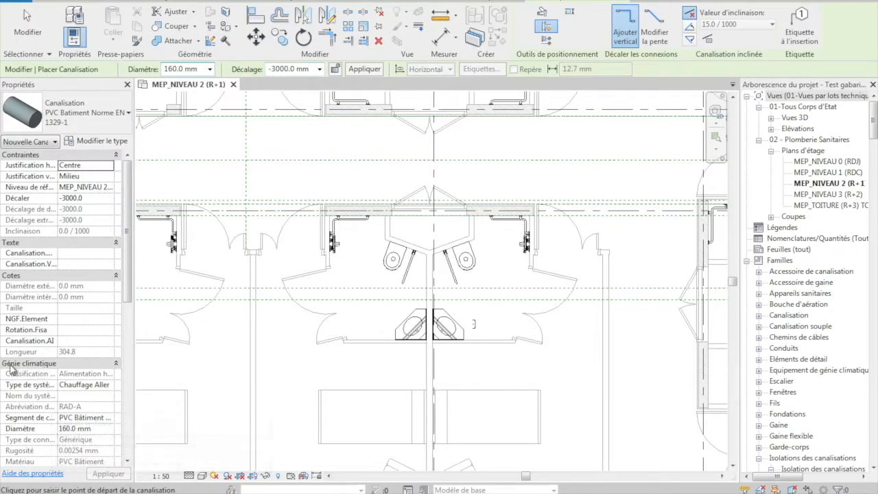
Set the new pipe's system type to Eaux Usées
left_click(106, 387)
left_click(108, 384)
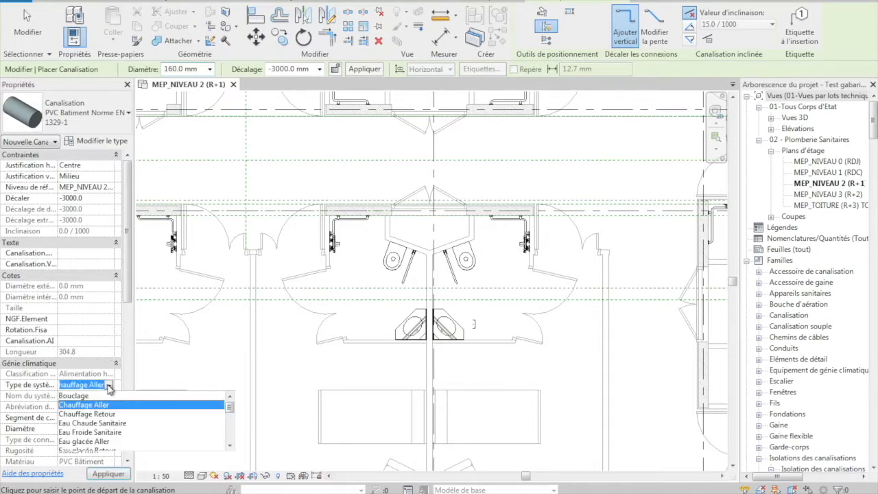
scroll(104, 427, "down", 2)
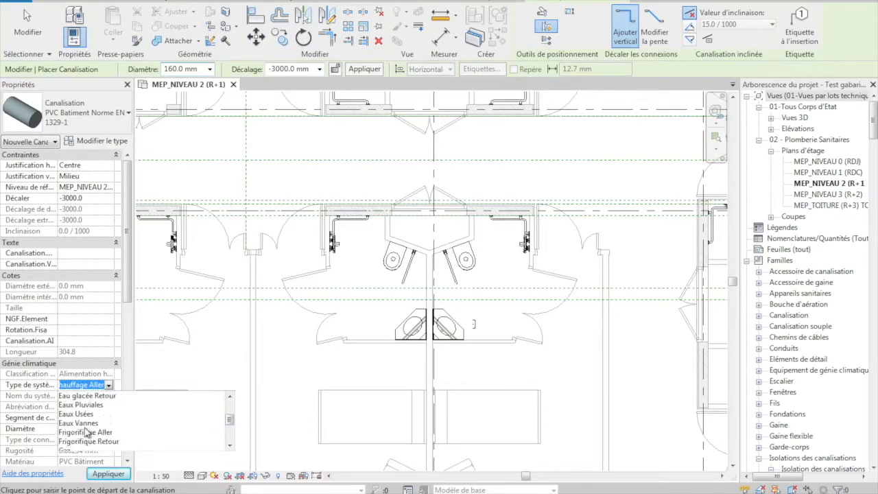
left_click(96, 430)
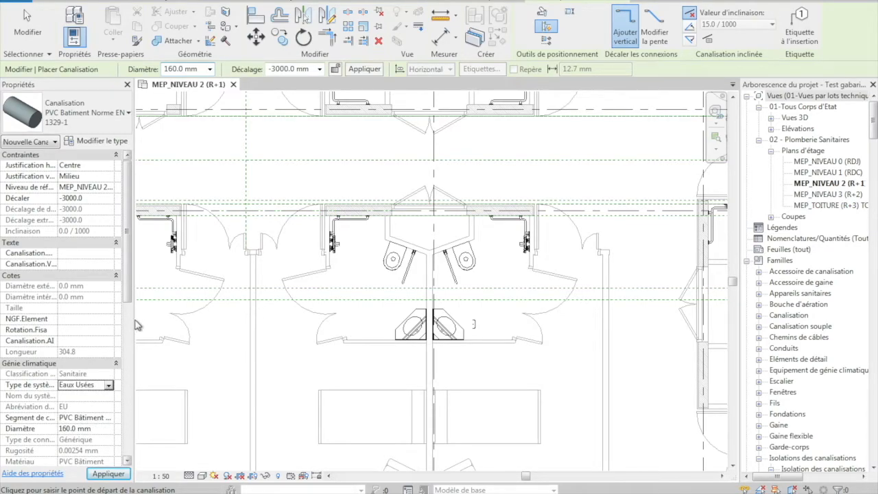
Set the pipe diameter to 40 mm and its offset to 150 mm
left_click(210, 69)
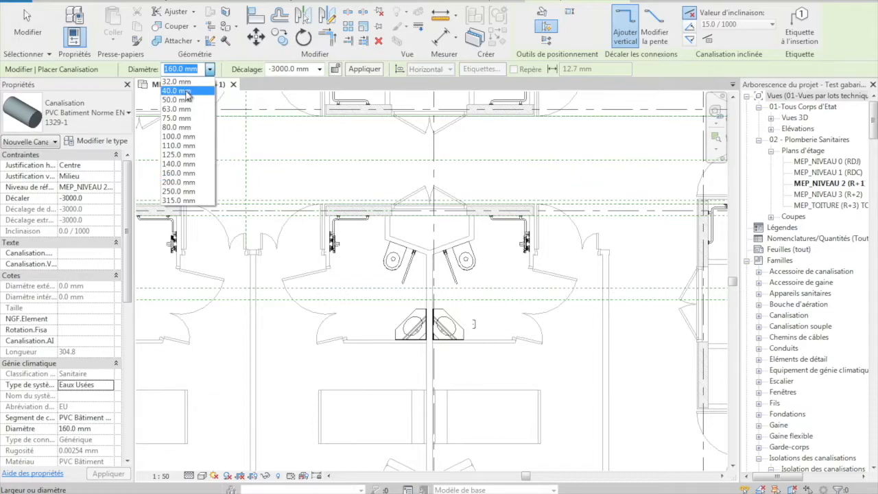
left_click(186, 91)
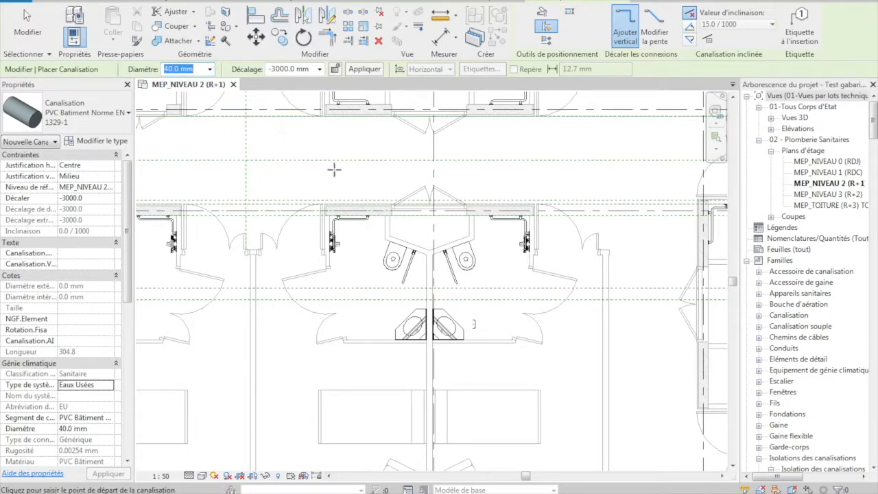
left_click(310, 69)
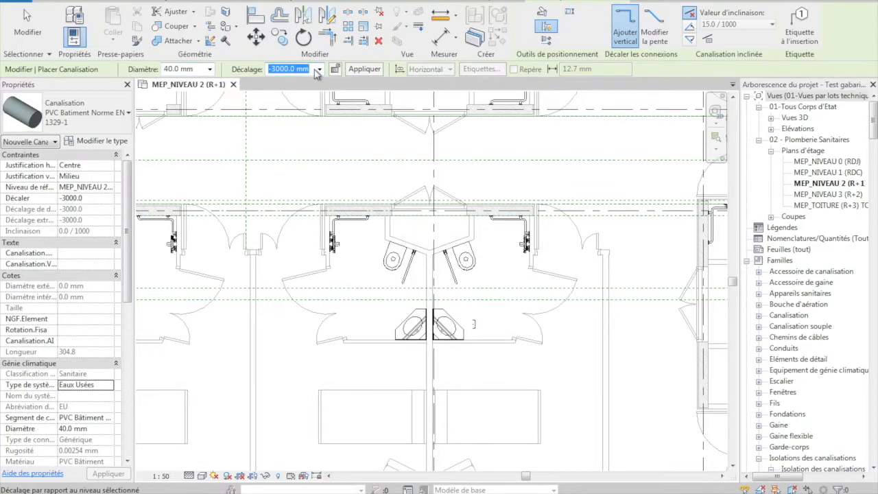
type("15")
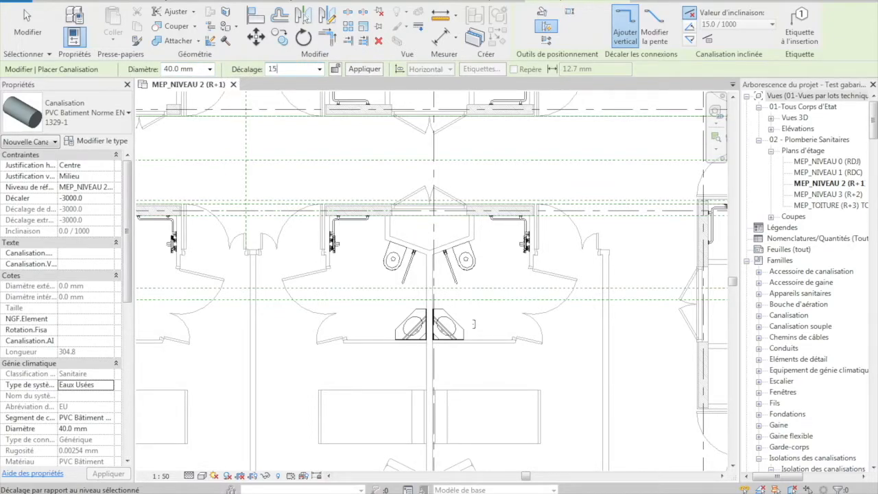
key("Return")
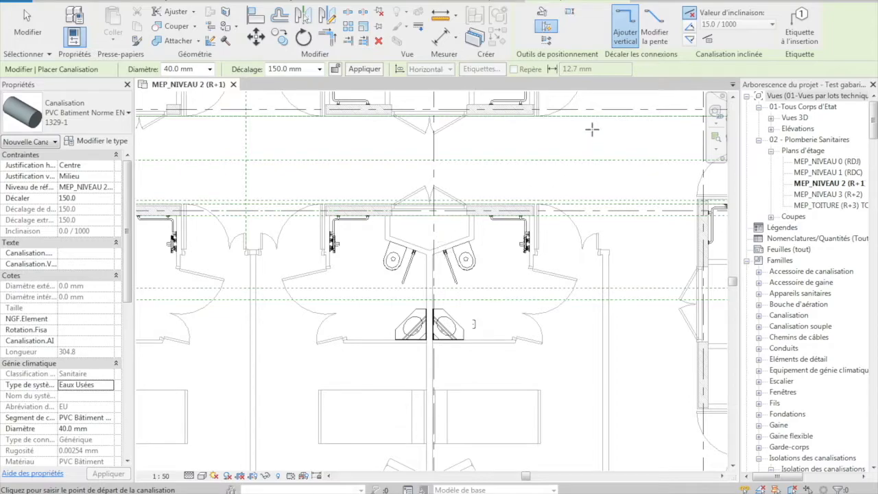
Enable an upward slope of 10/1000 for the new pipe
left_click(689, 25)
left_click(758, 26)
left_click(720, 50)
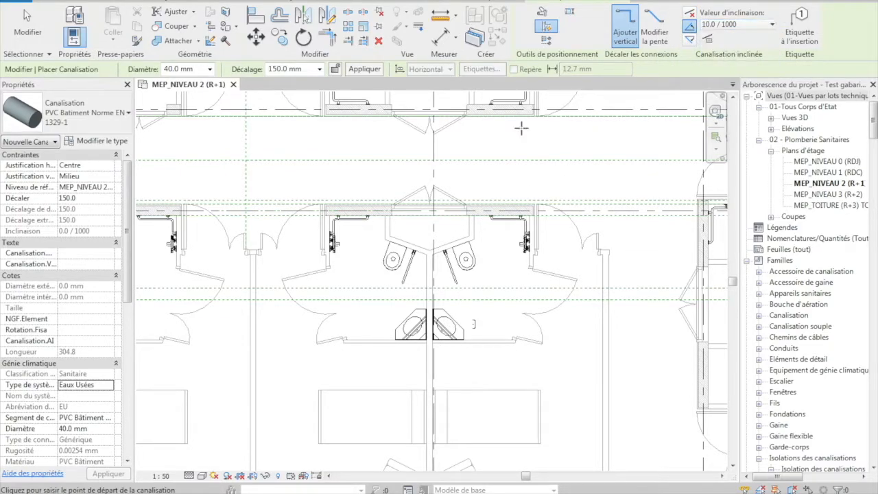
Draw a straight sloped pipe about 1900 mm long from the shaft along the partition to the washbasin
left_click(437, 236)
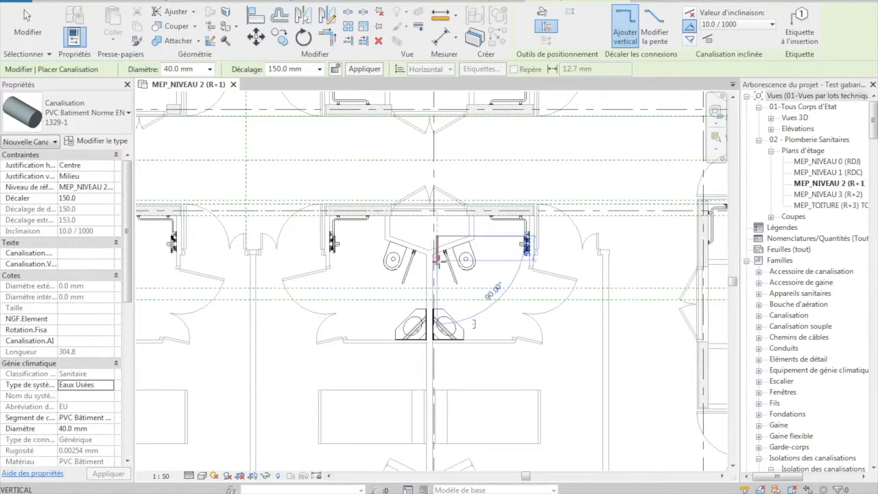
left_click(437, 333)
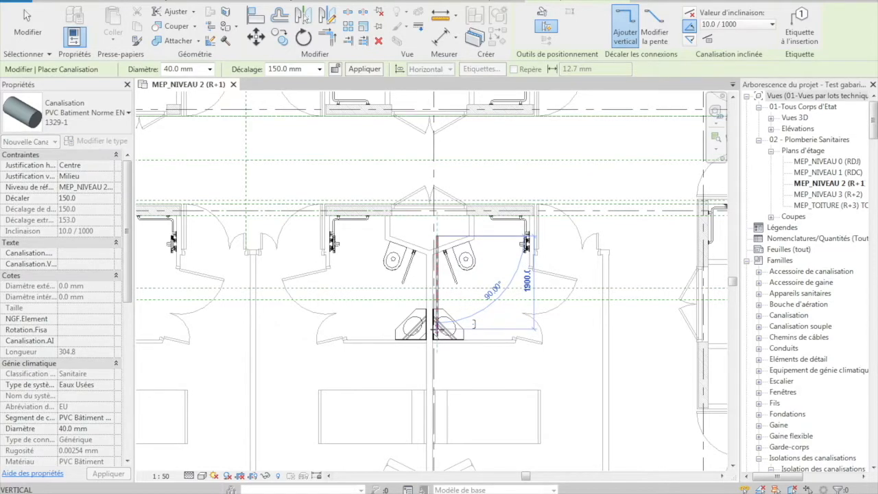
key("Escape")
key("Escape")
key("Escape")
scroll(449, 281, "up", 3)
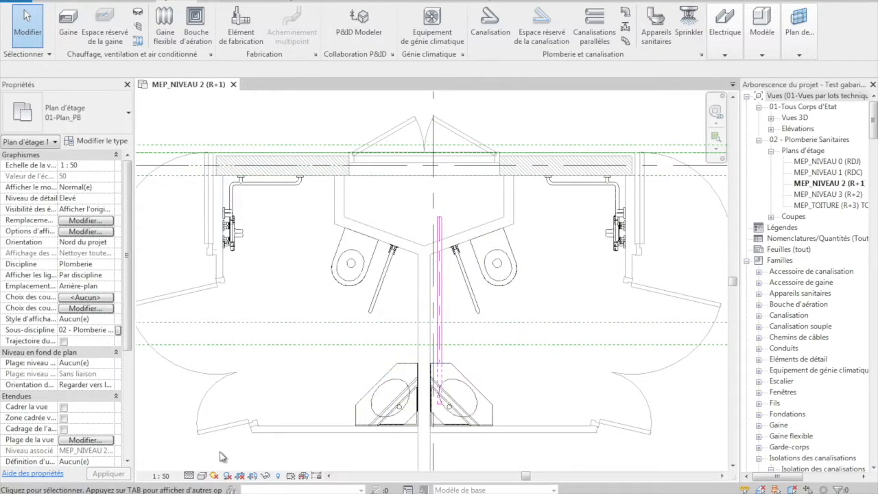
Check the sloped pipe's display at the Faible and Elevé detail levels, and inspect its slope and end offsets
left_click(190, 476)
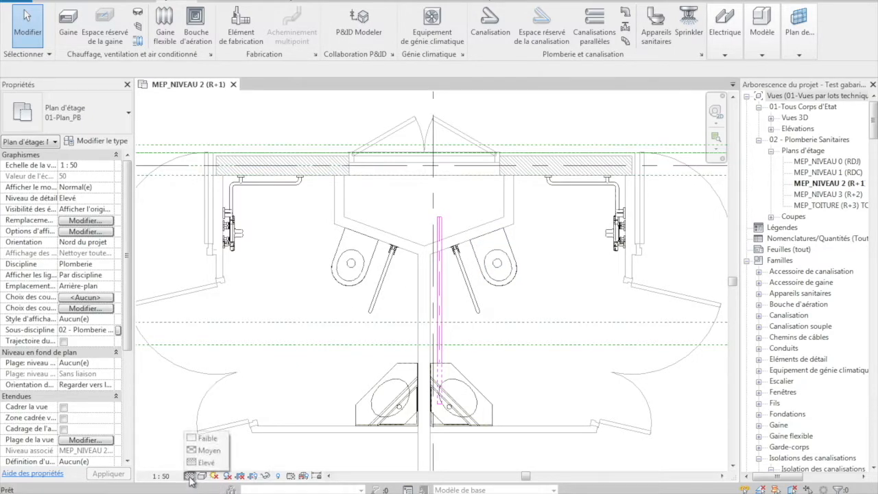
left_click(203, 438)
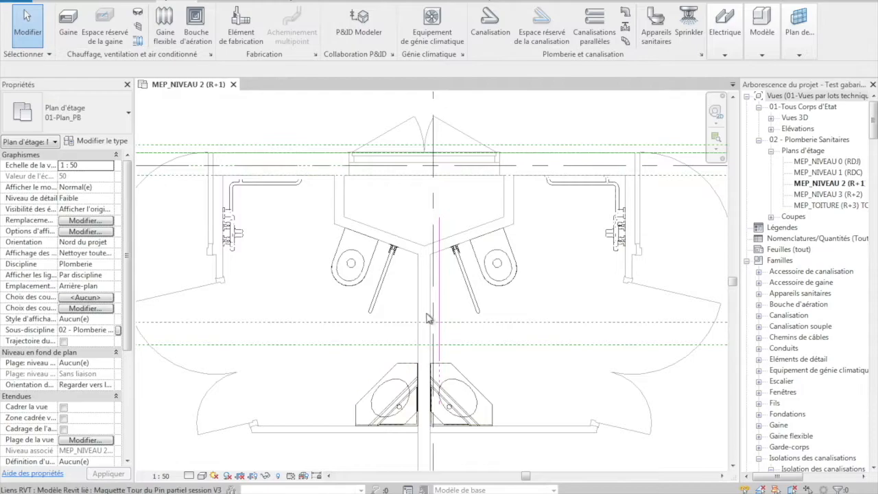
left_click(190, 475)
left_click(199, 463)
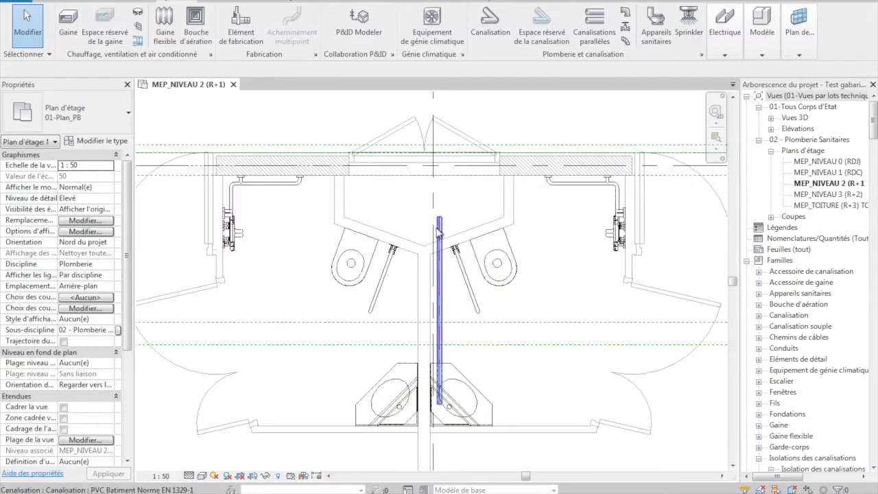
left_click(439, 322)
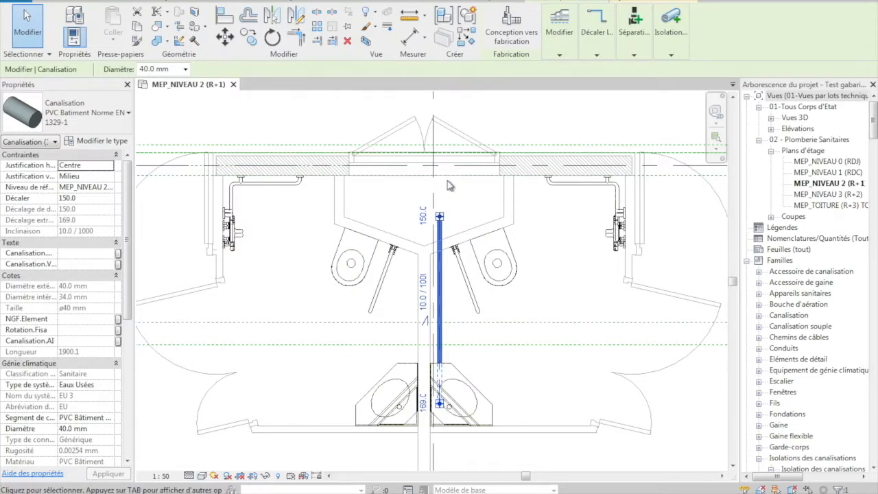
key("Escape")
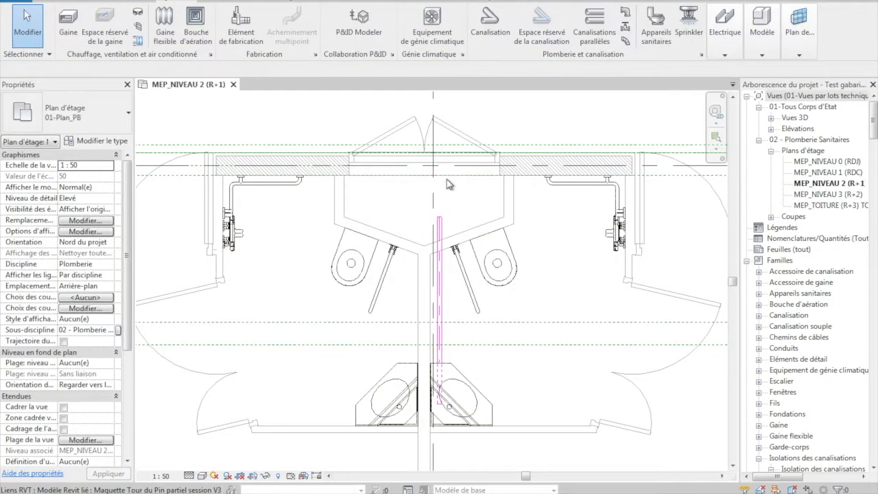
Set up a new unsloped pipe with a diameter of 100 mm and a starting offset of 1500 mm
left_click(490, 33)
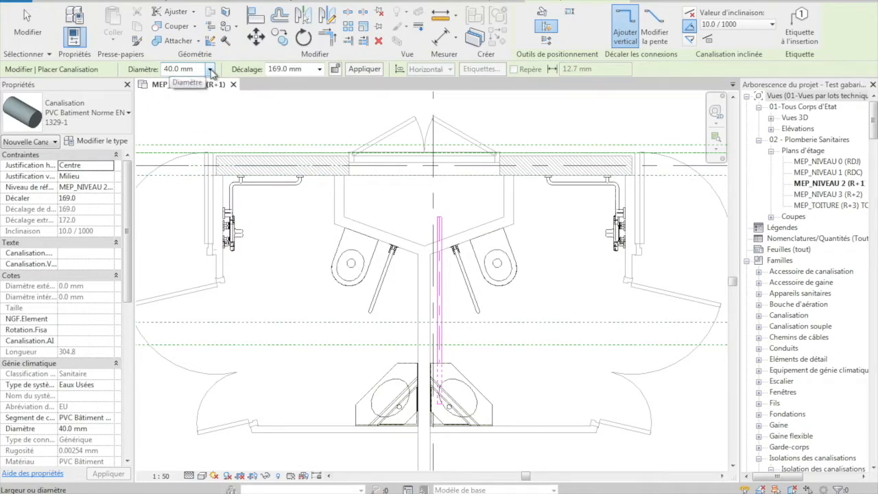
left_click(210, 69)
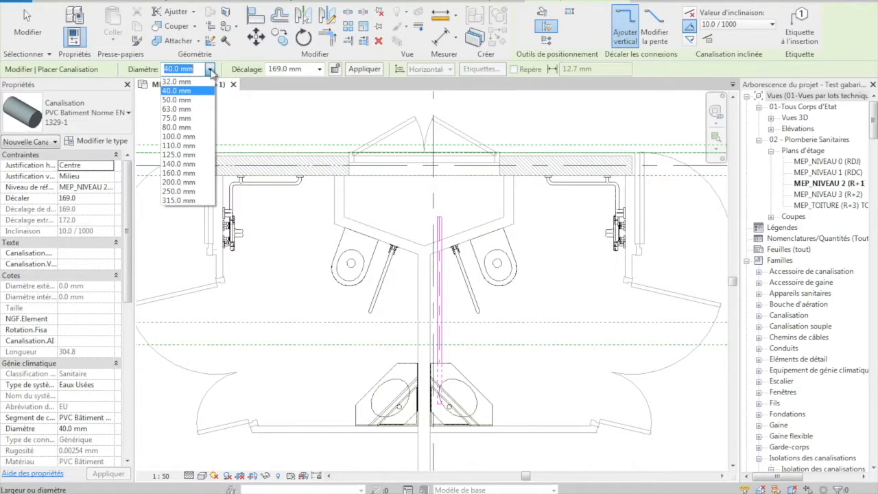
left_click(199, 136)
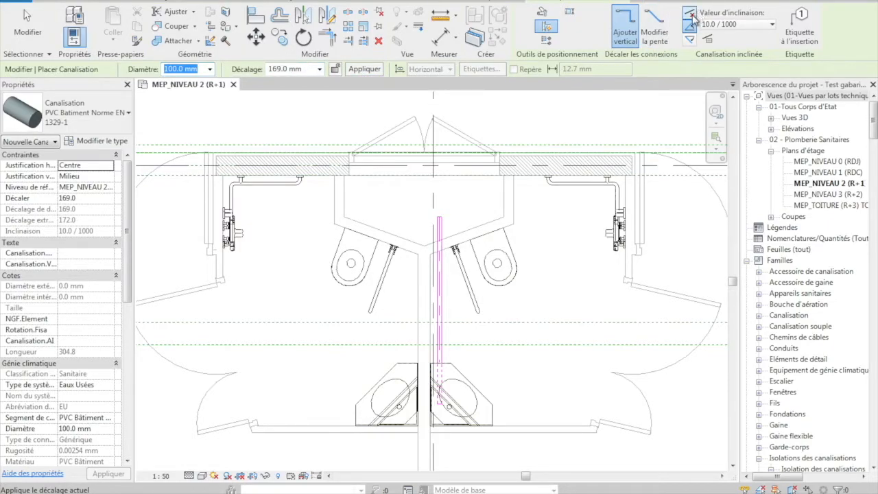
left_click(304, 69)
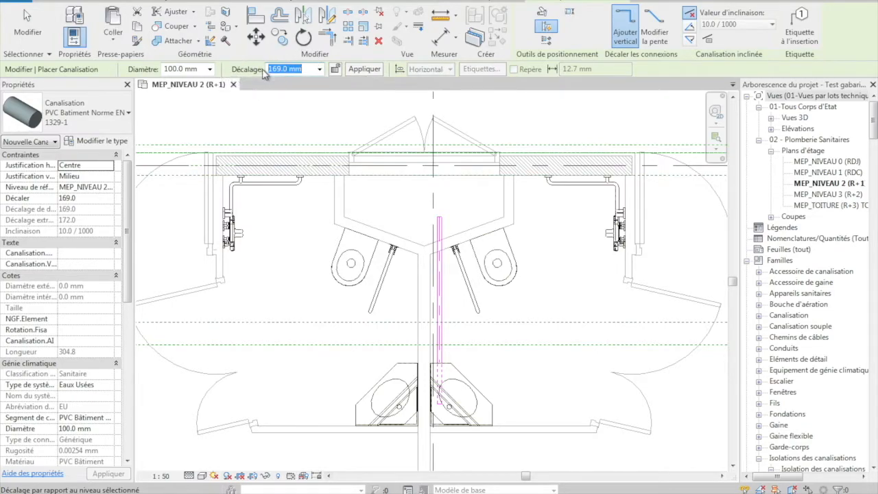
type("1")
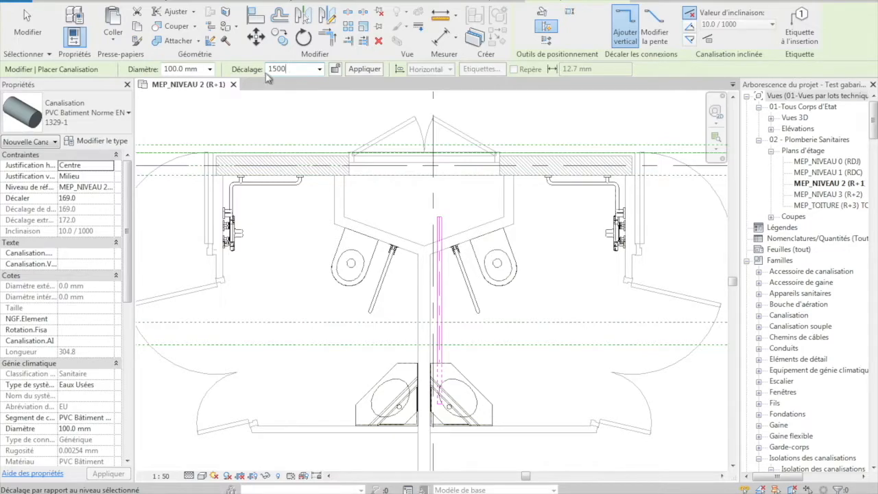
type("500")
left_click(363, 70)
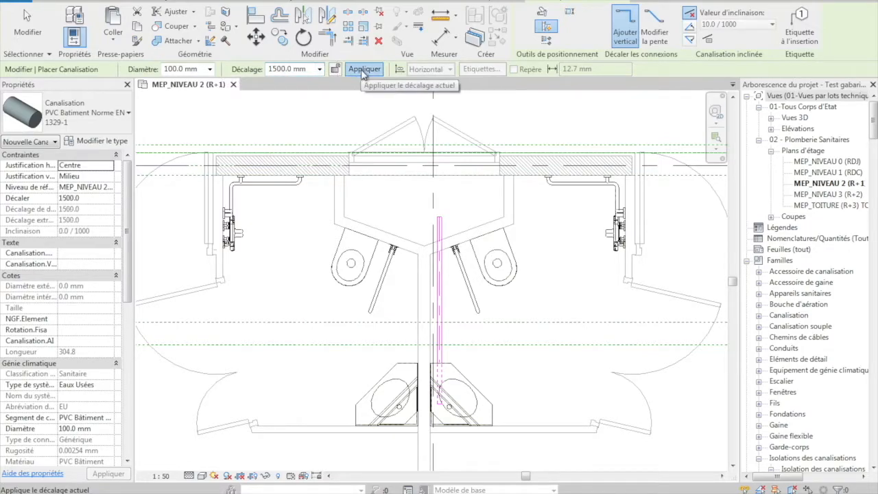
Draw a vertical pipe in the shaft, in line with the sloped branch, down to an offset of -3000 mm
left_click(440, 199)
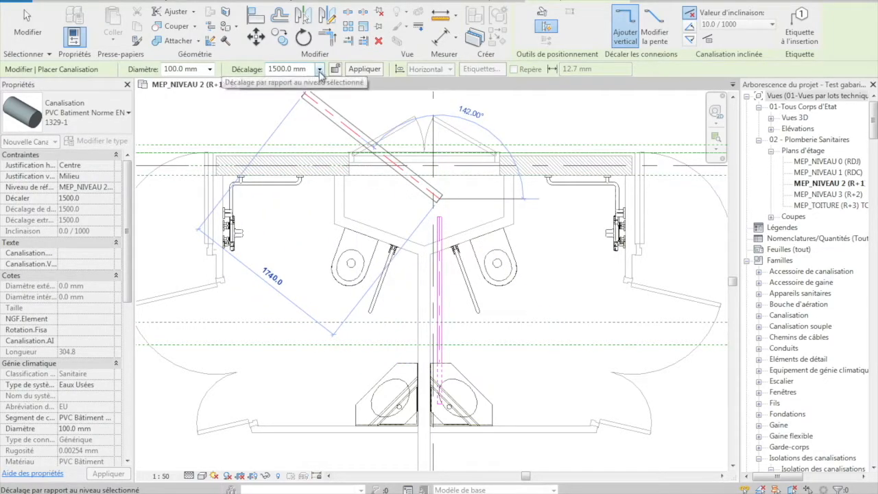
left_click(239, 70)
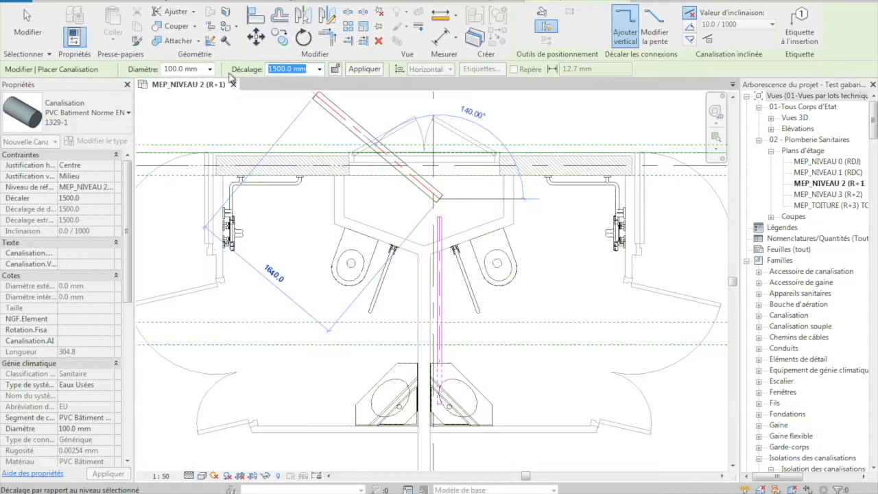
type("-")
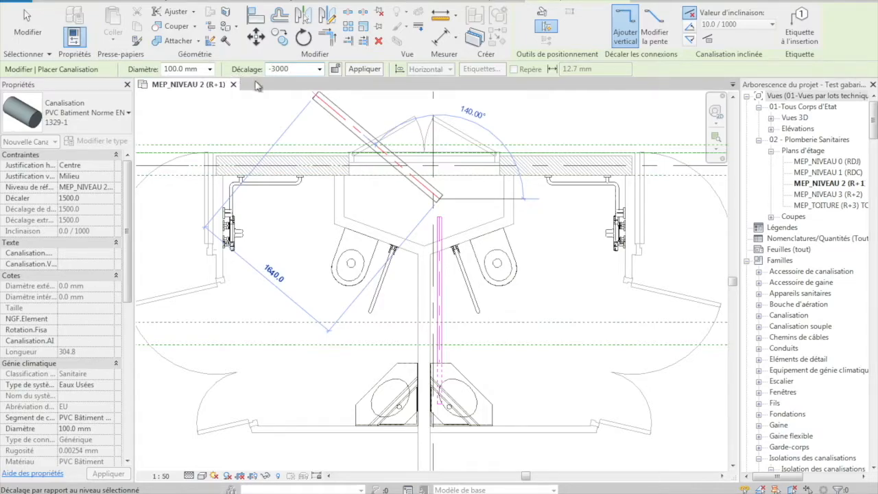
type("3000")
left_click(364, 69)
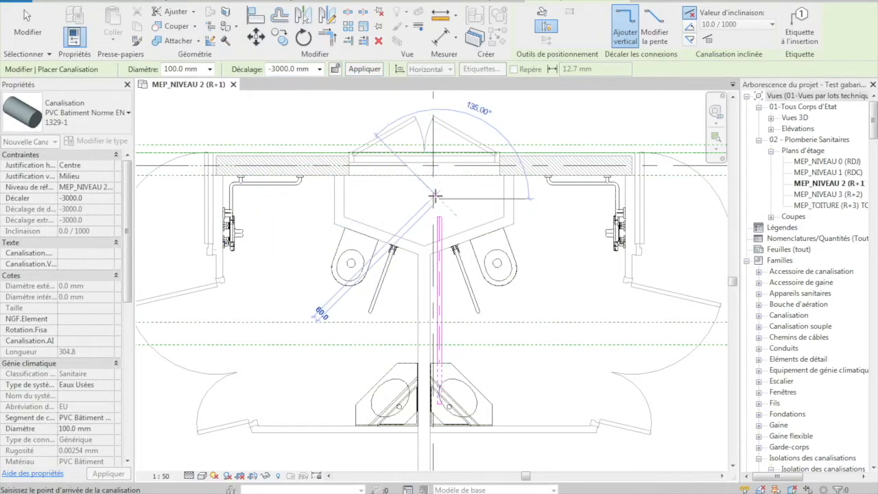
key("Escape")
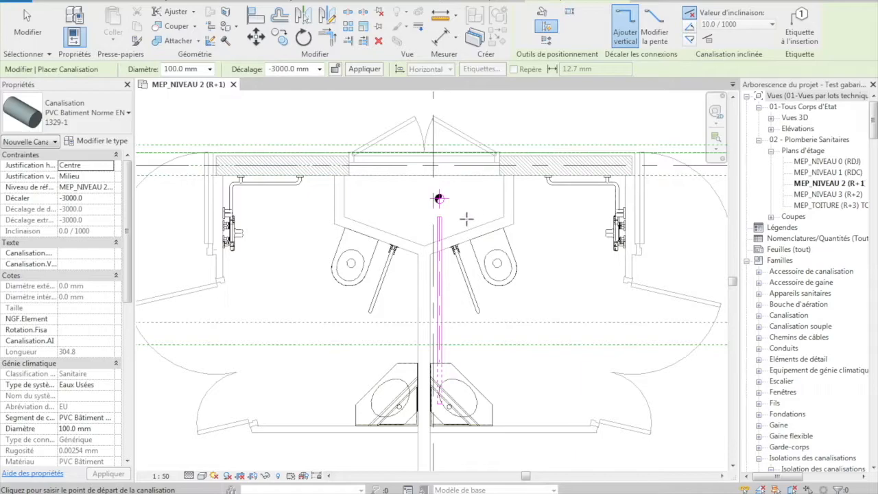
key("Escape")
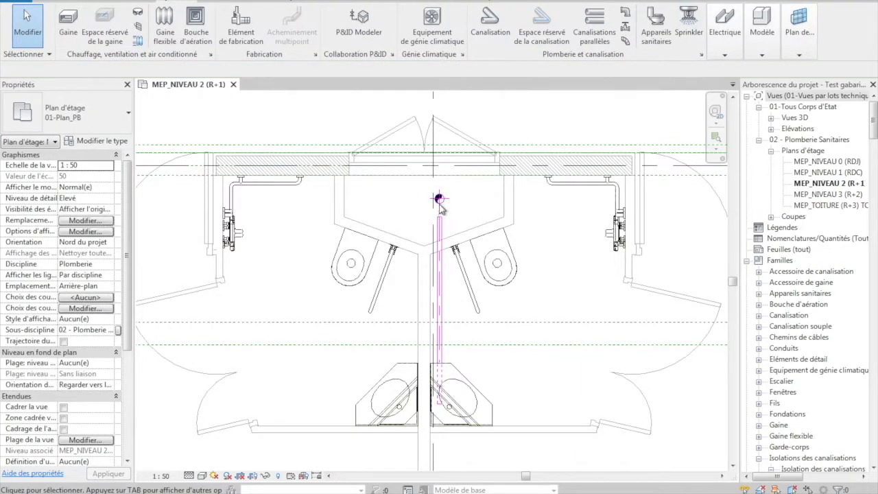
Inspect the properties of the vertical shaft pipe and the sloped washbasin branch in the plan
left_click(439, 204)
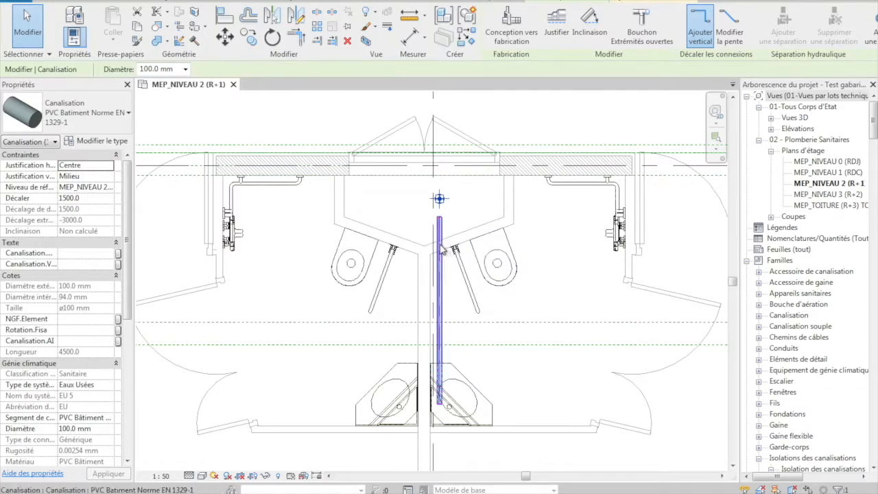
key("Escape")
scroll(441, 241, "up", 3)
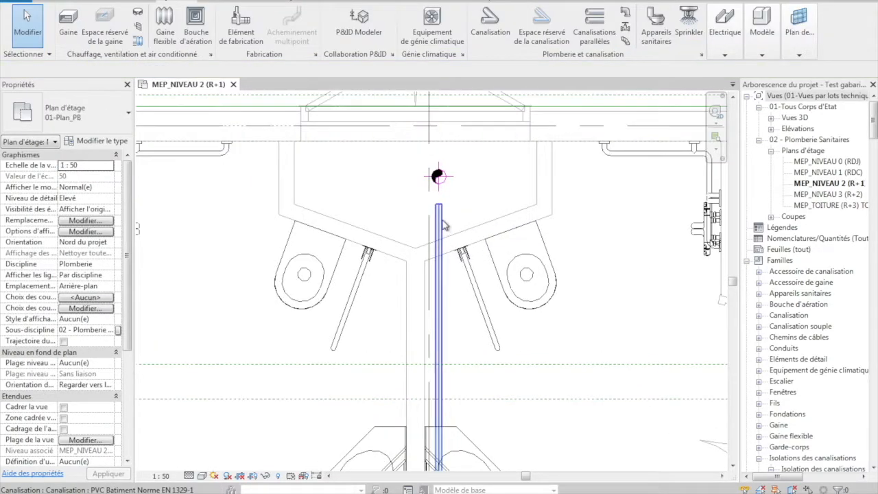
left_click(440, 224)
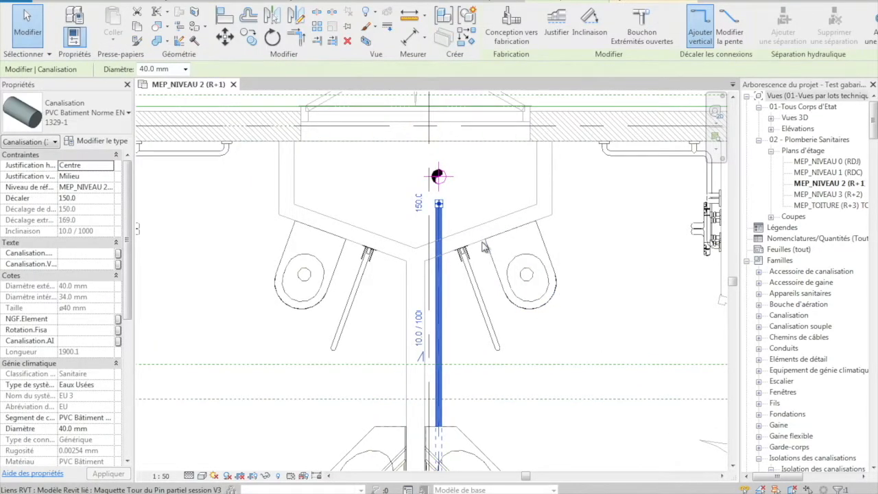
key("Escape")
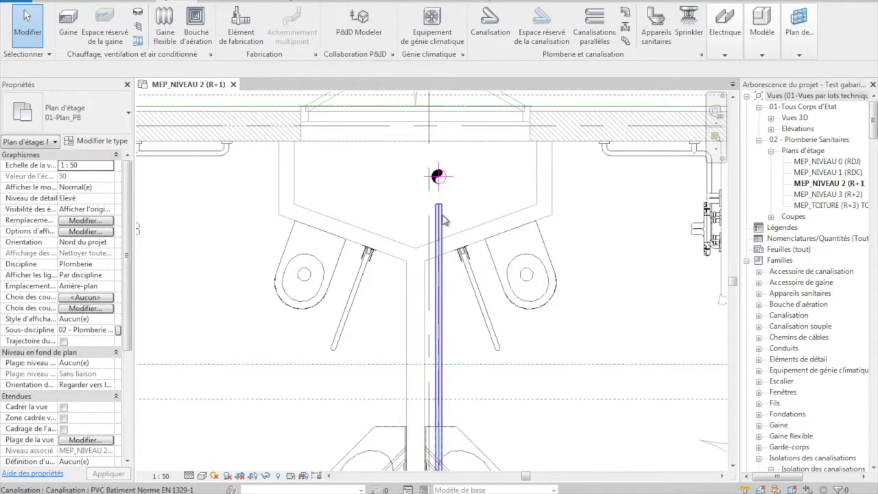
scroll(424, 184, "down", 2)
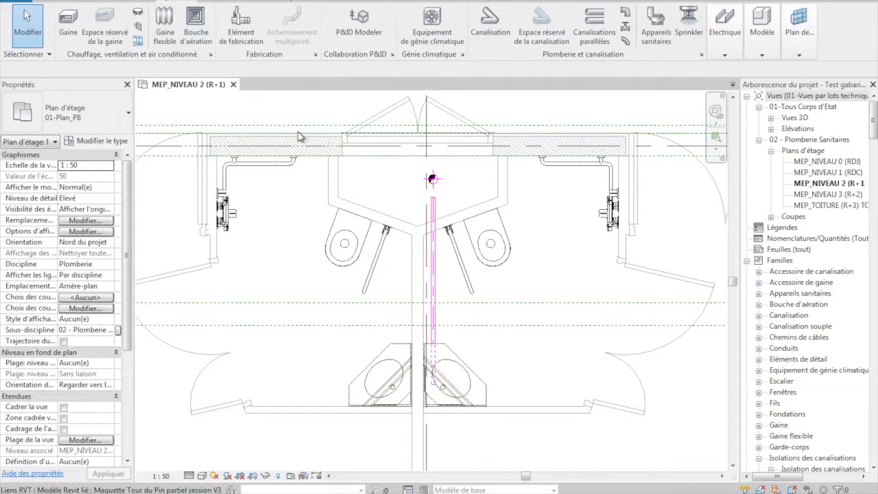
Draw a section line parallel to the partition, from beyond the shaft to past the washbasins, looking towards the new pipes
left_click(226, 2)
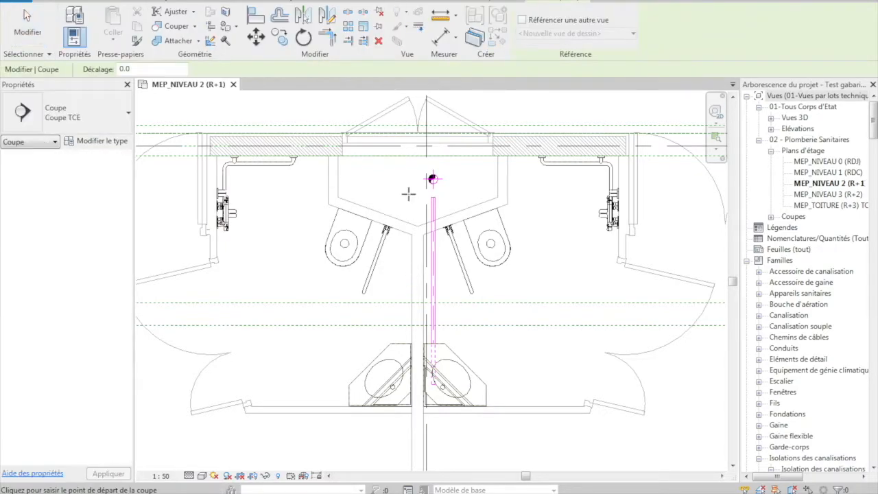
scroll(410, 212, "down", 3)
left_click(411, 137)
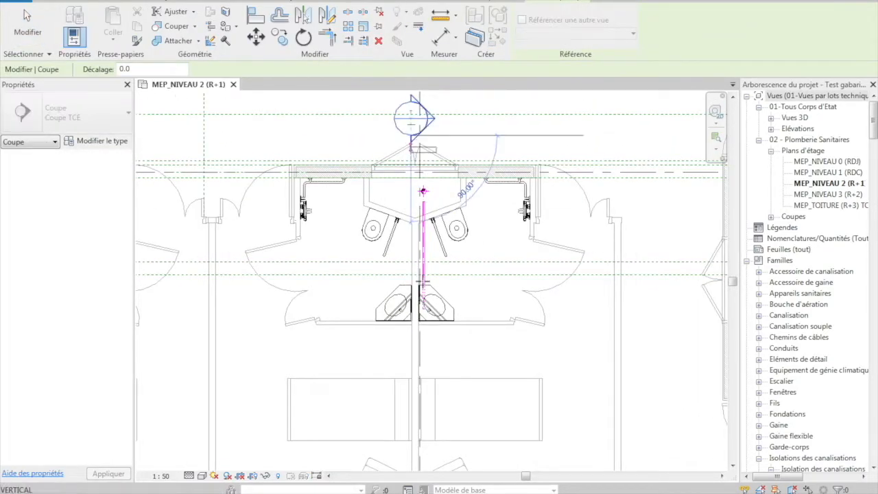
left_click(407, 339)
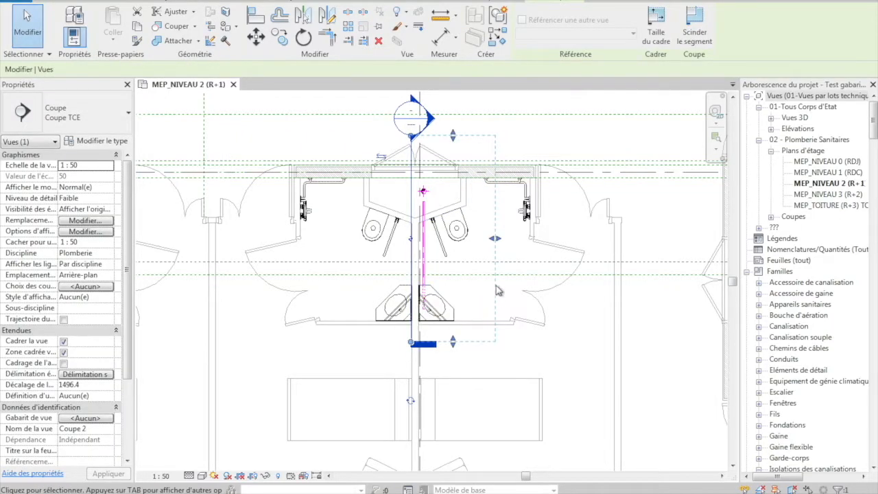
Reduce the section's view depth to about 350 mm and nudge its line closer to the pipes
left_click_drag(494, 238, 433, 239)
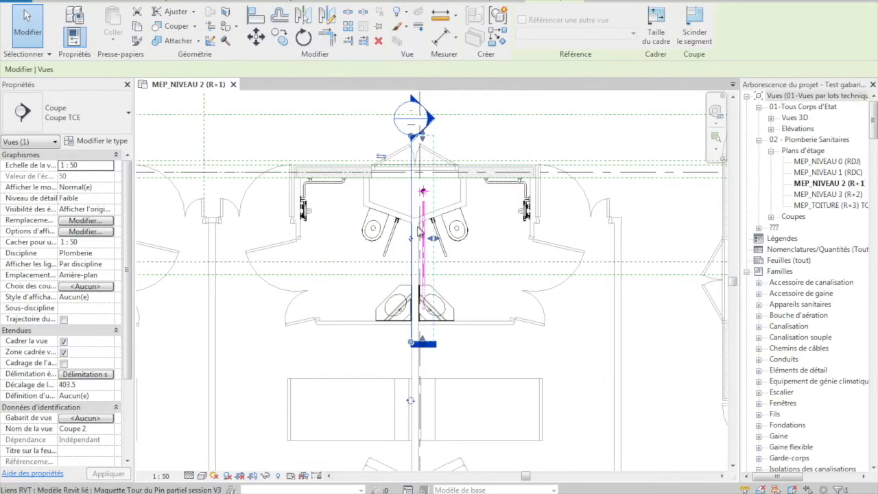
key("Right")
key("Right")
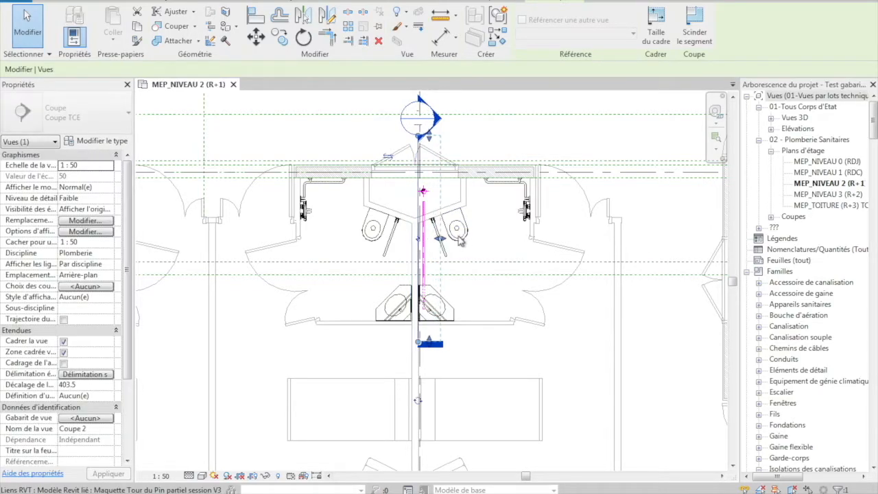
key("Left")
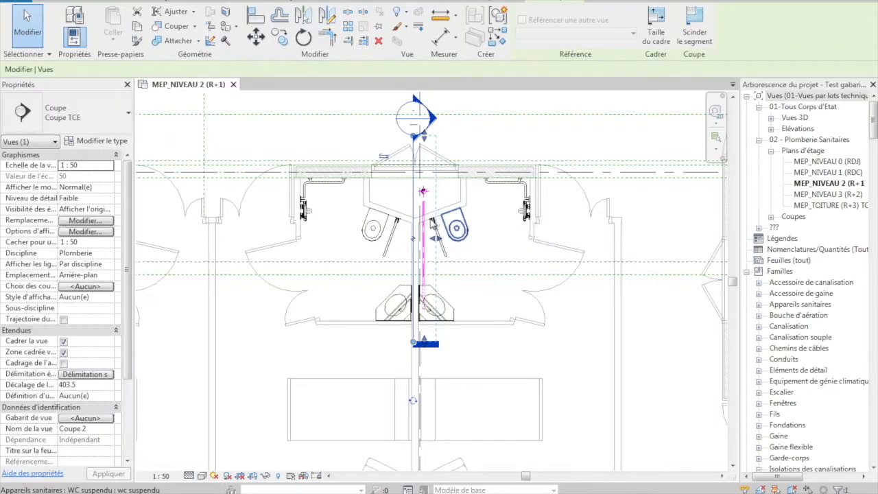
left_click_drag(436, 239, 431, 239)
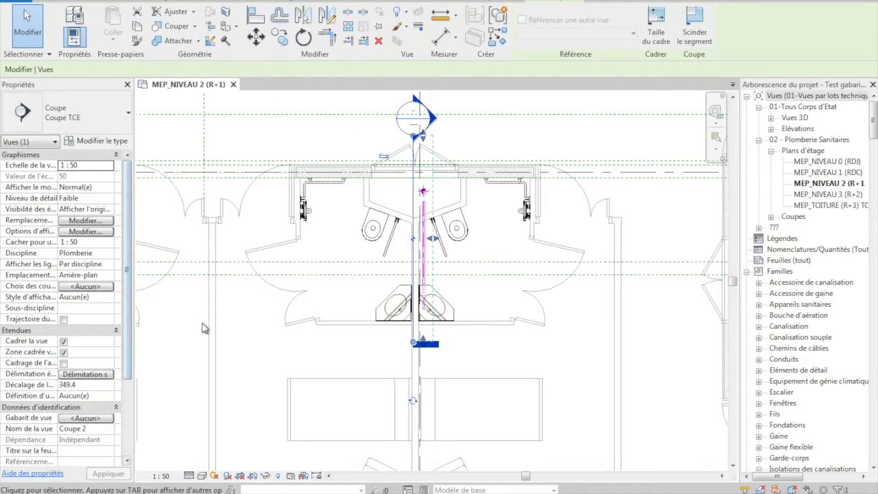
Open the new section's view at the level 2 pipes
right_click(413, 205)
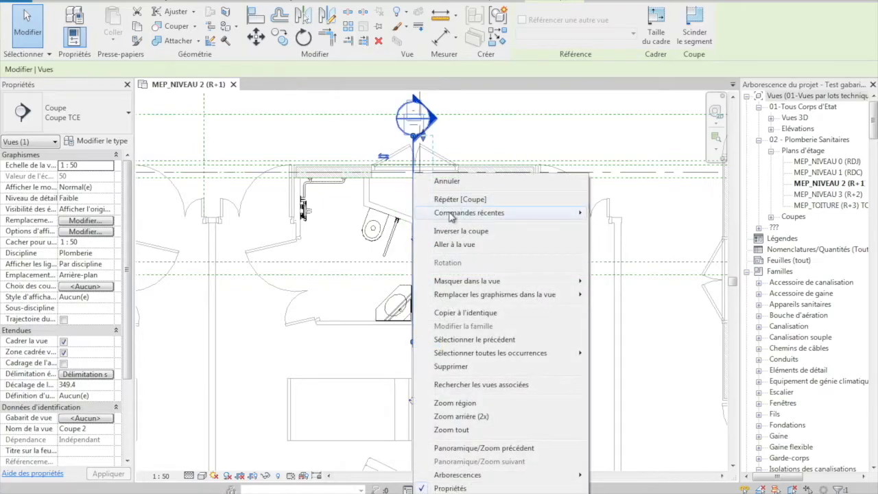
left_click(456, 245)
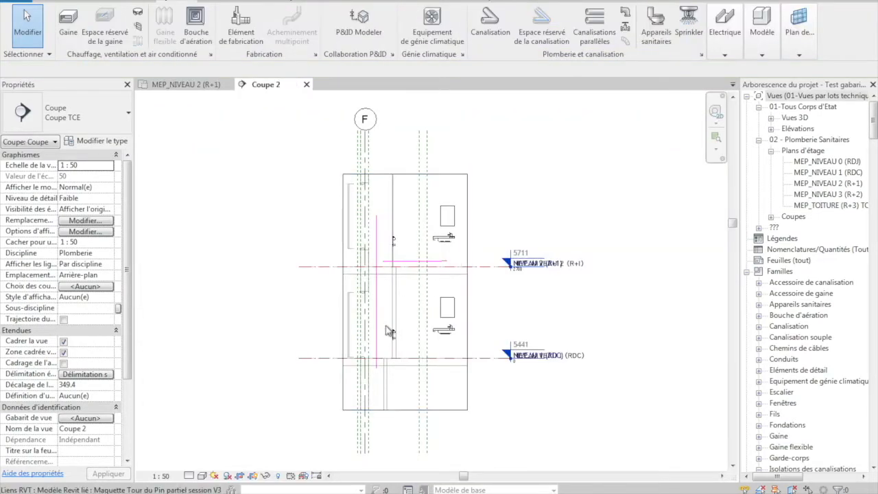
scroll(382, 305, "up", 2)
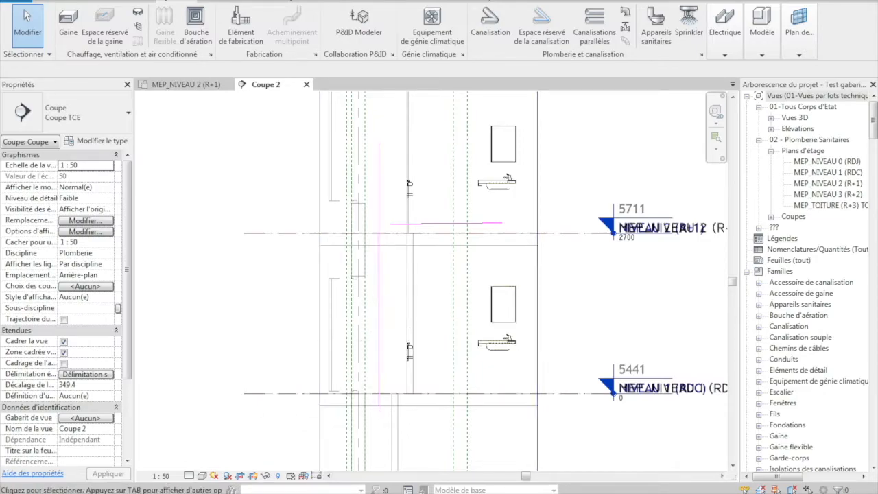
Set the section view's detail level to Elevé and its visual style to Ligne cachée
left_click(170, 475)
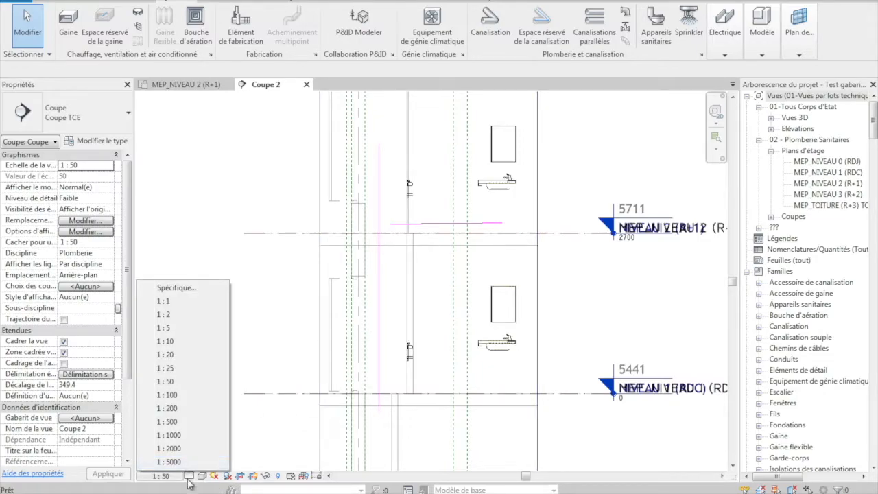
left_click(190, 476)
left_click(200, 464)
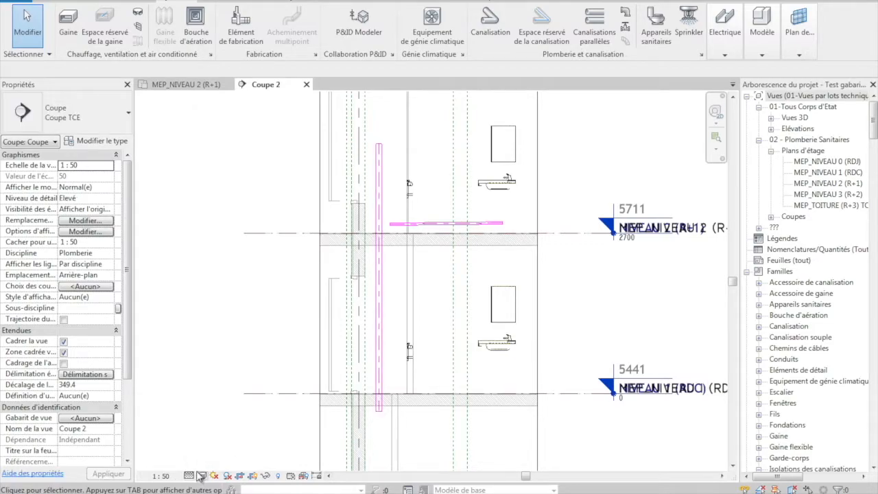
left_click(201, 476)
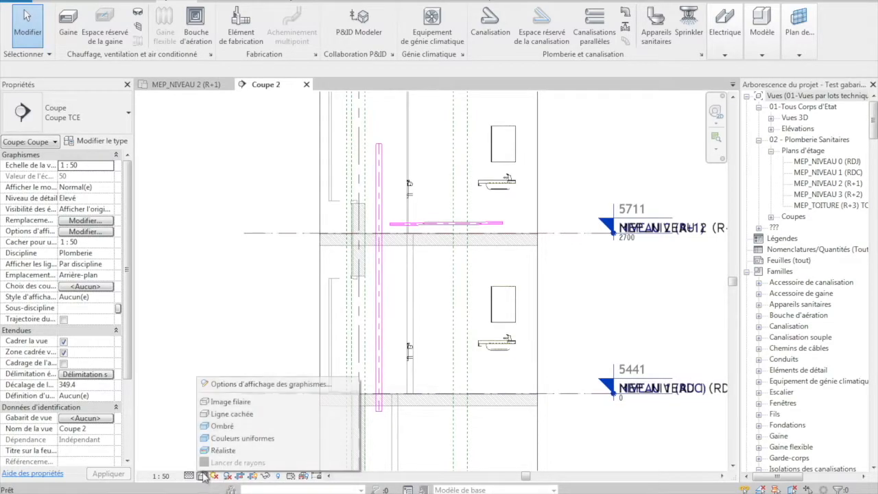
left_click(232, 414)
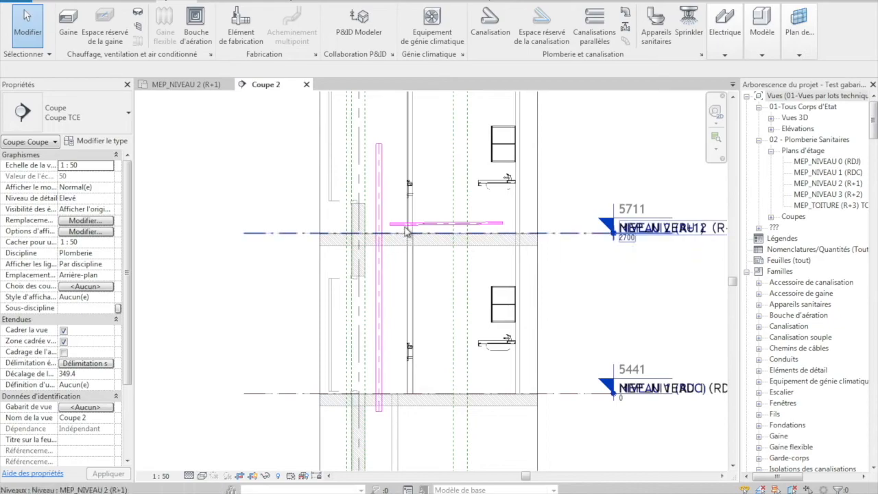
Examine the sloped branch and the vertical shaft pipe in the section, including their diameters, slope and end offsets
scroll(406, 233, "up", 4)
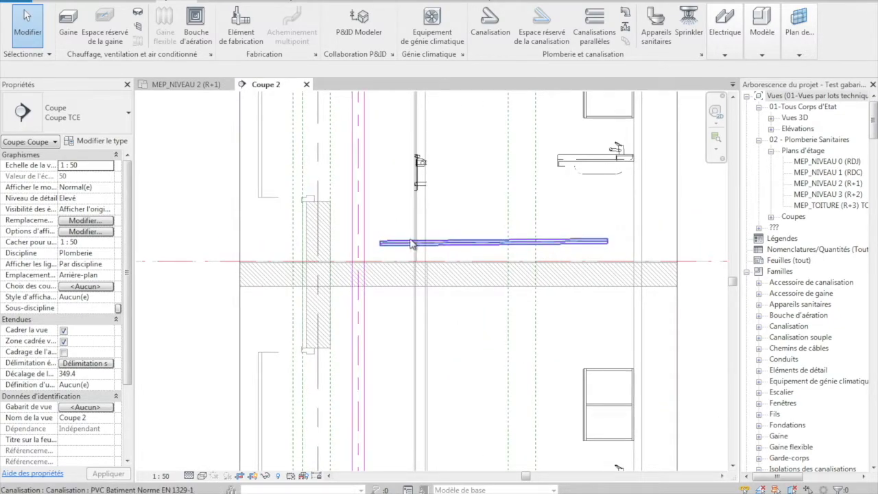
left_click(400, 245)
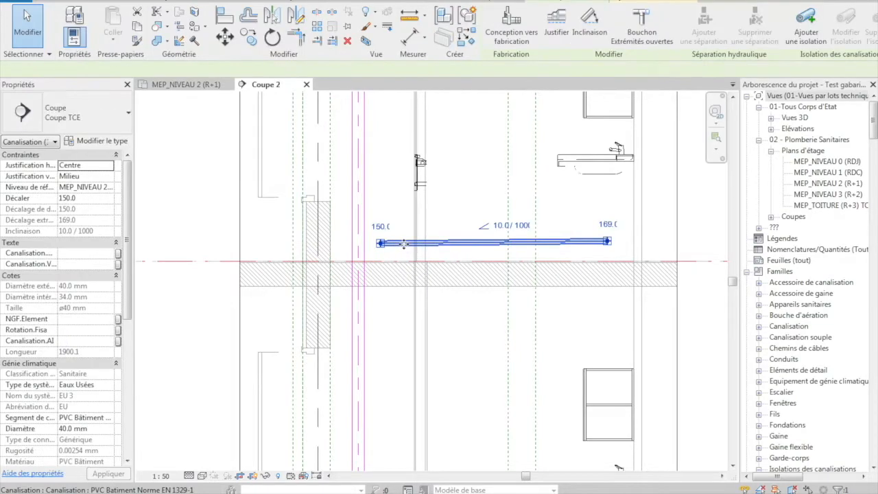
left_click(359, 242)
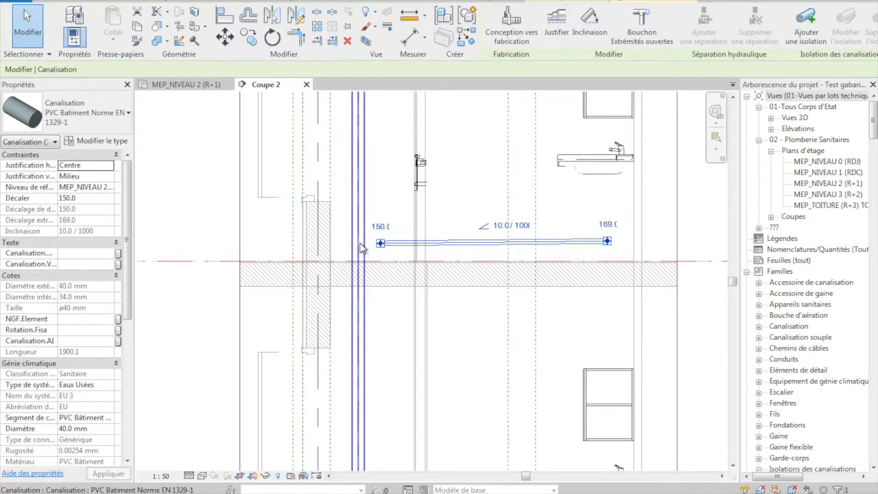
left_click(385, 246)
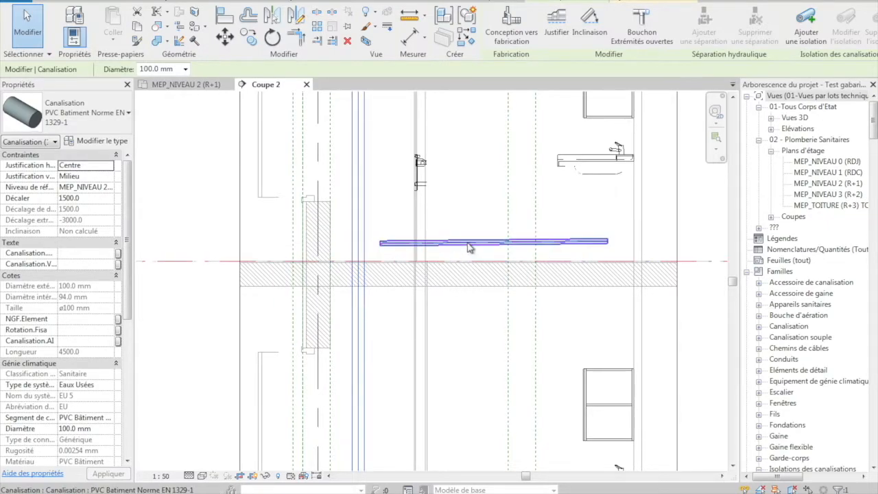
Open the routing preferences of the pipe type used by the sloped 40 mm branch
key("Escape")
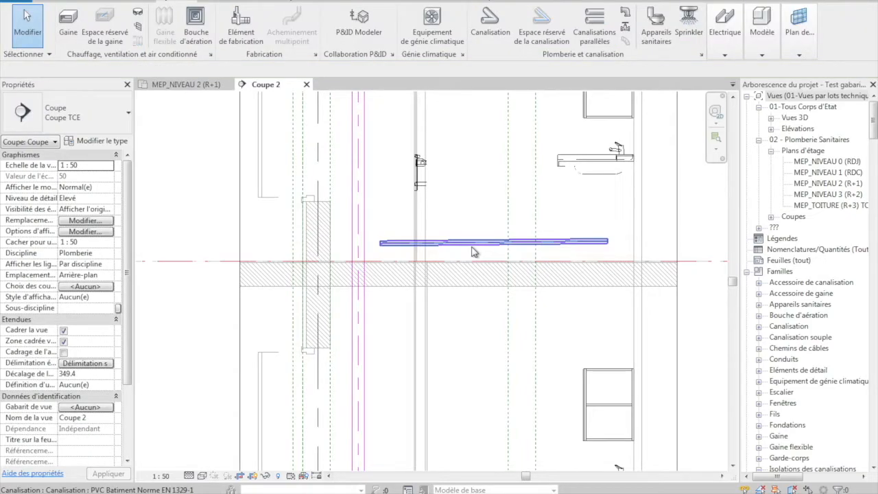
left_click(471, 243)
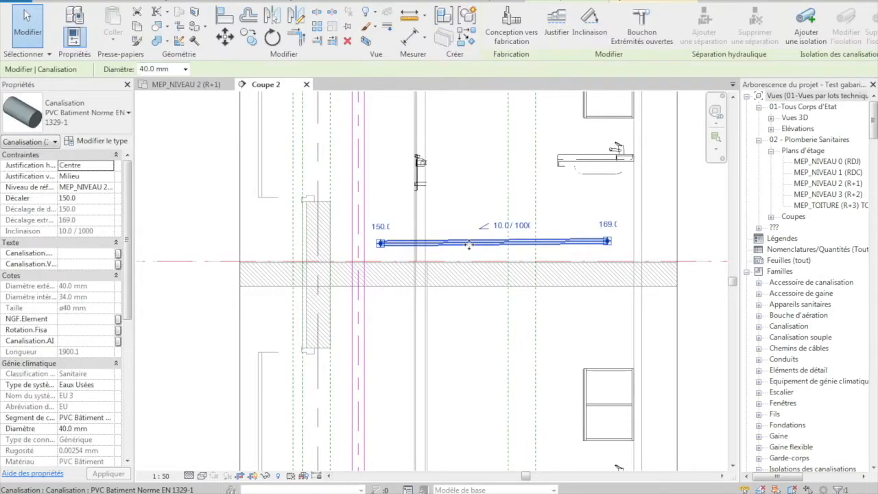
left_click(104, 142)
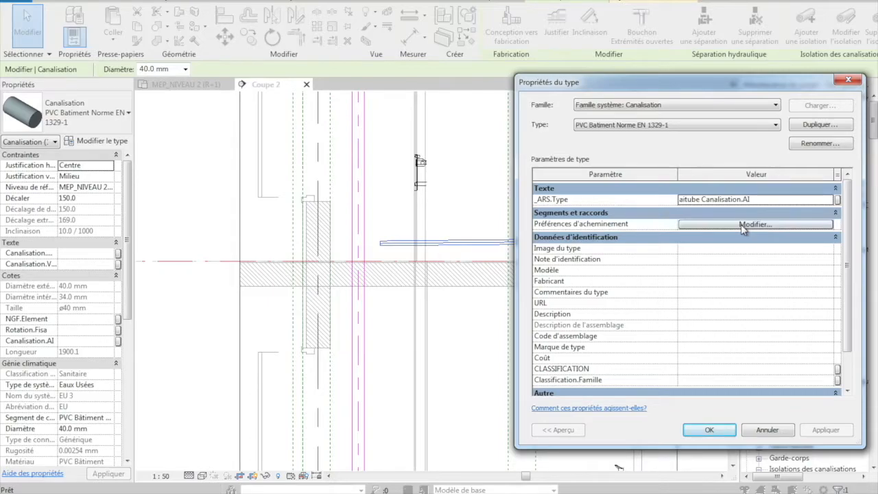
left_click(741, 225)
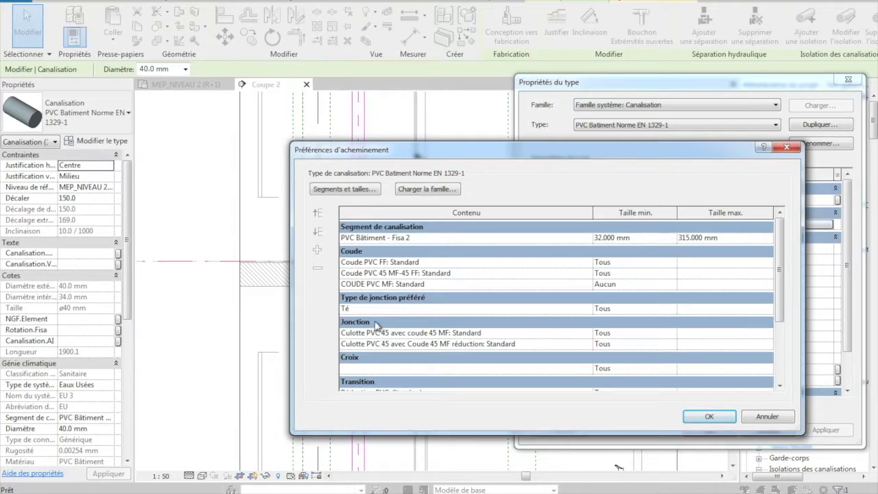
Add a junction row after the first one in the routing preferences and assign it the fitting TE STANDARD: Té_générique
scroll(789, 315, "down", 1)
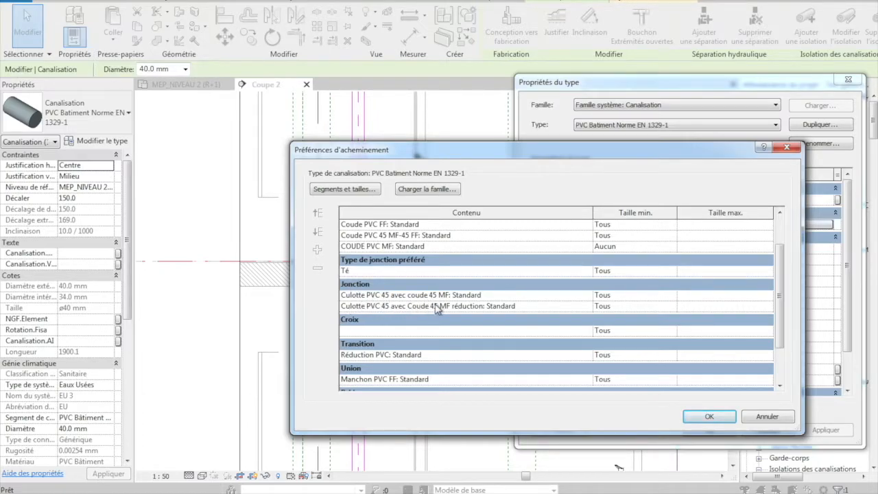
left_click(393, 295)
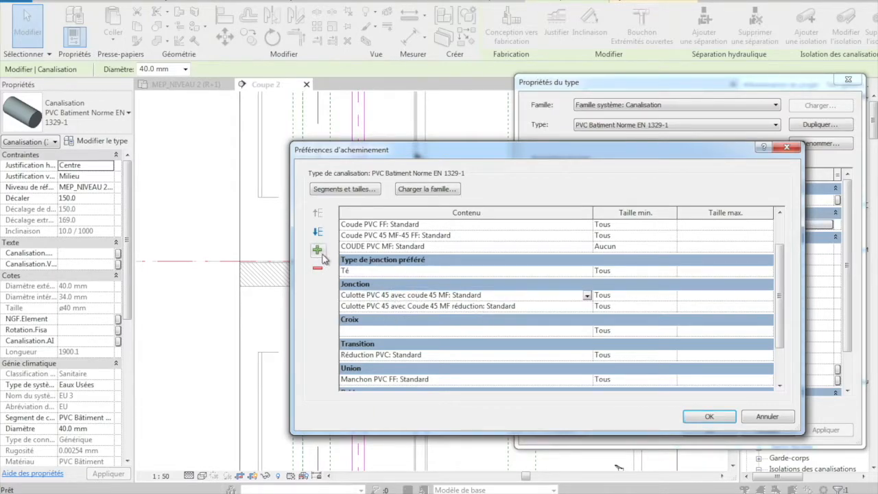
left_click(318, 251)
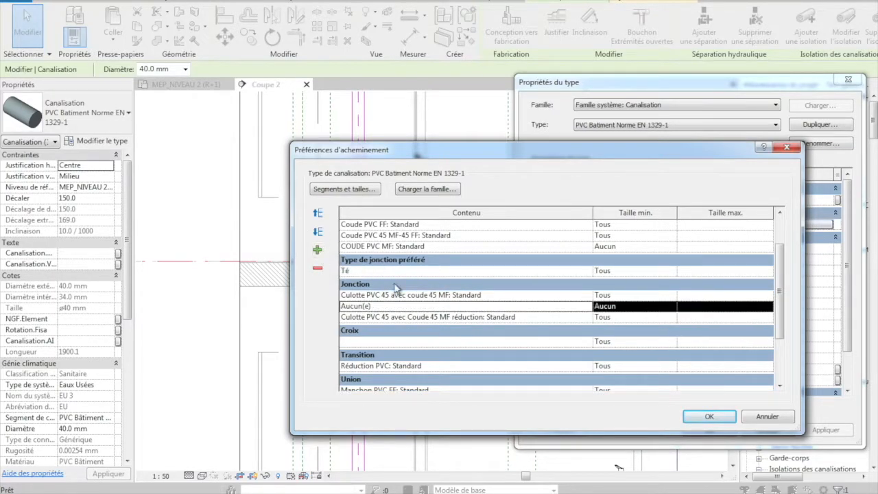
left_click(580, 305)
left_click(588, 307)
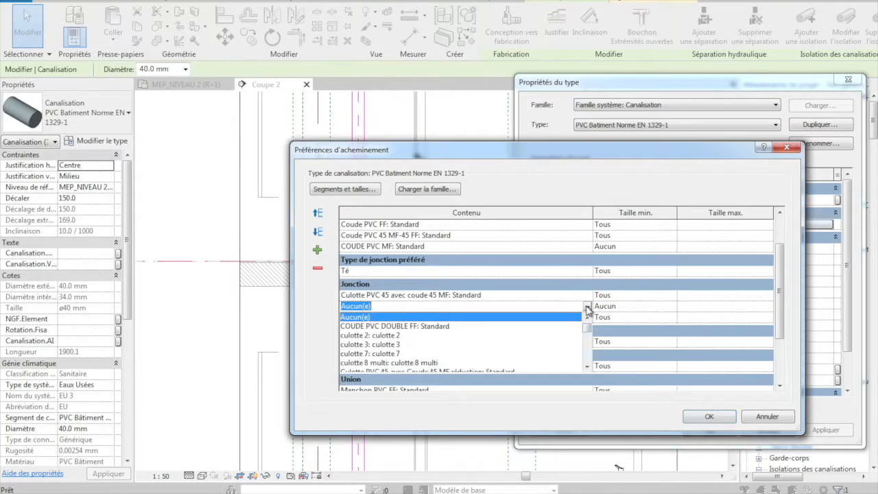
scroll(523, 338, "down", 1)
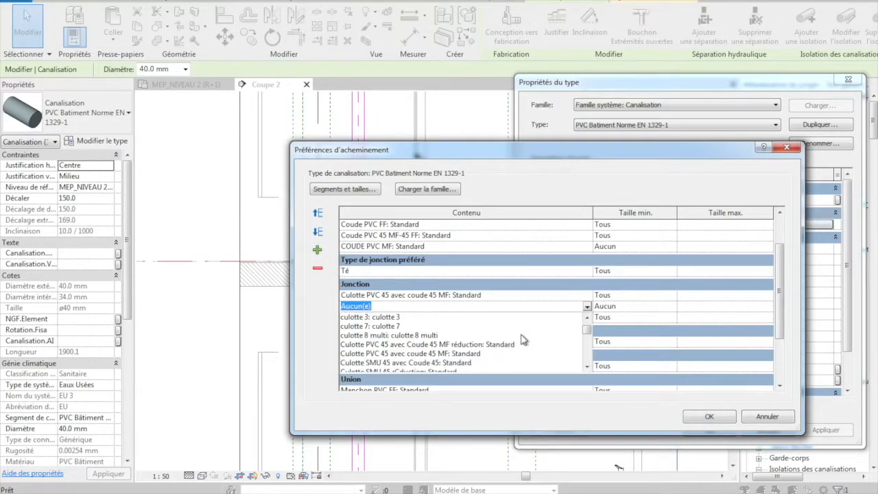
scroll(522, 339, "up", 2)
scroll(523, 338, "down", 5)
scroll(523, 338, "up", 2)
scroll(520, 341, "down", 8)
scroll(520, 341, "down", 4)
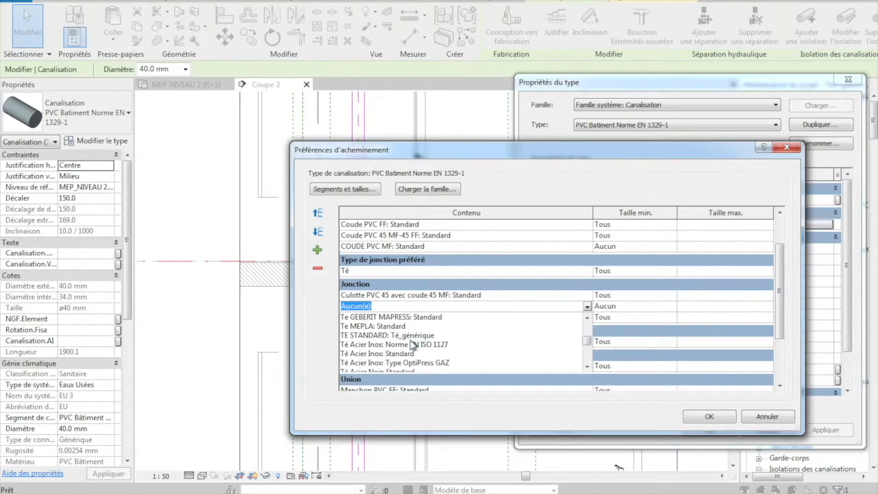
left_click(381, 335)
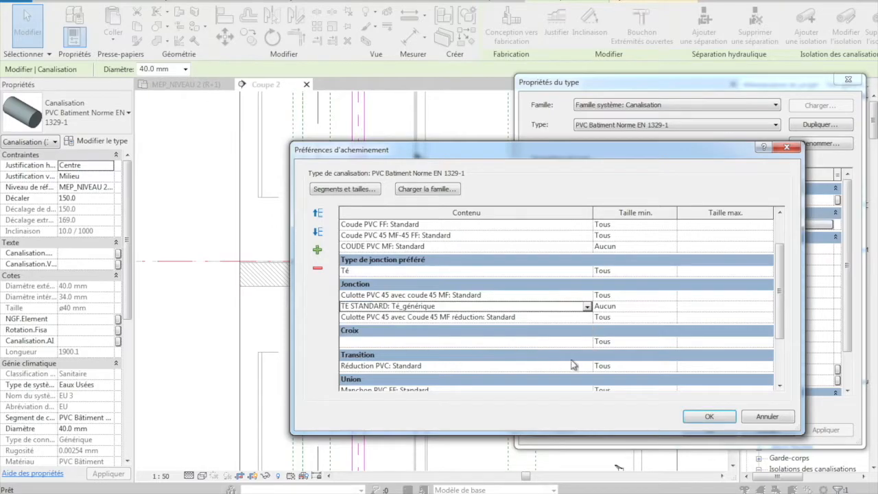
Set the minimum size of the TE STANDARD: Té_générique junction to Tous
left_click(634, 310)
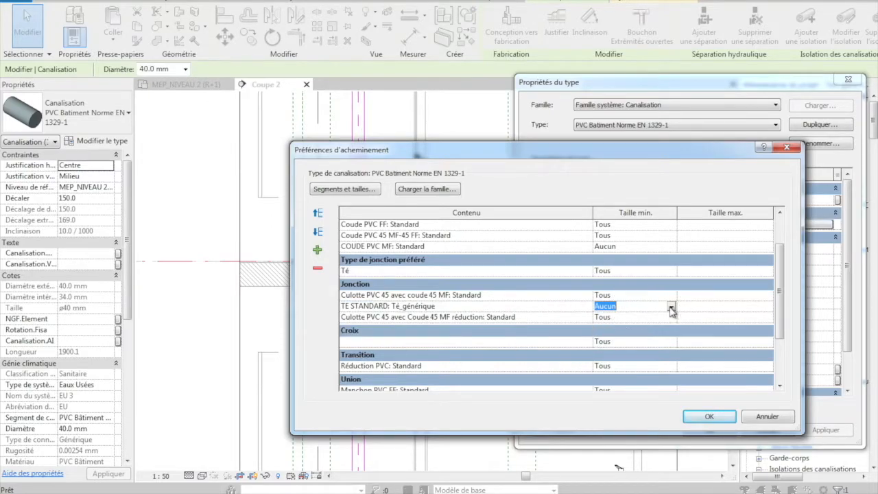
left_click(672, 308)
left_click(603, 326)
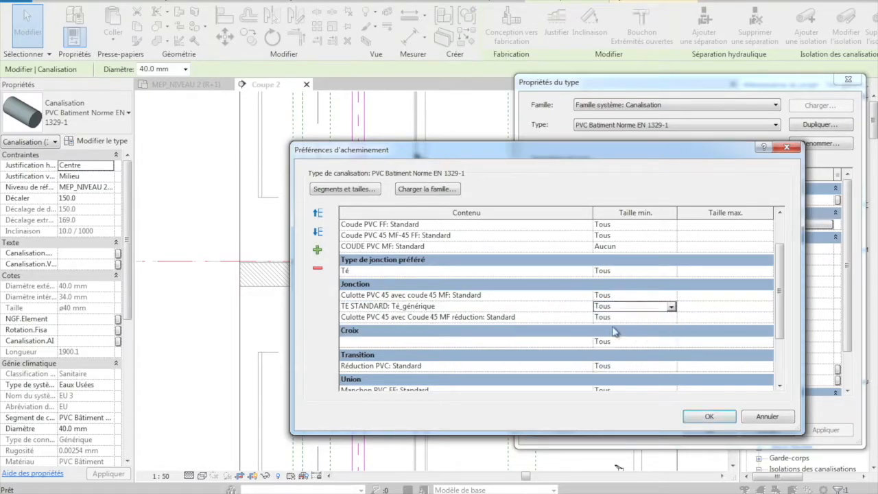
Add another junction row at the end with FLU_Branche - FF - PVC-U: 45 degrés and set its minimum size to Tous
left_click(517, 316)
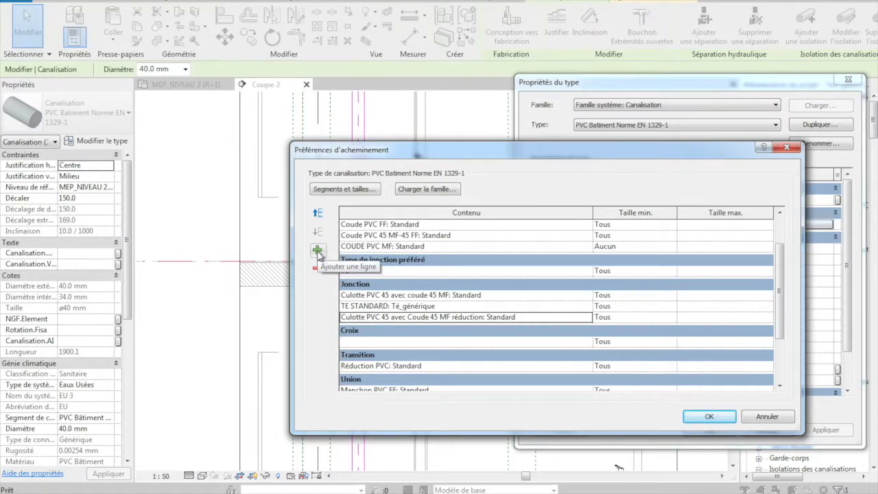
left_click(317, 251)
left_click(589, 329)
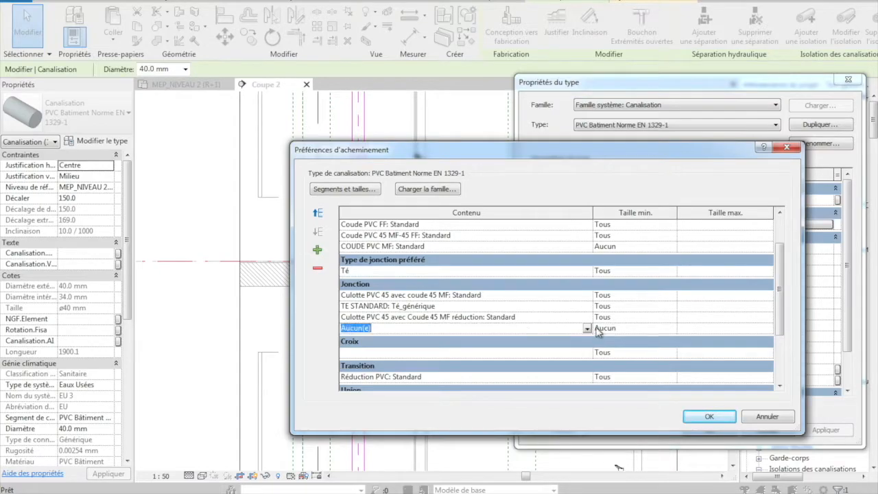
left_click(587, 328)
scroll(523, 374, "down", 1)
scroll(523, 374, "down", 1)
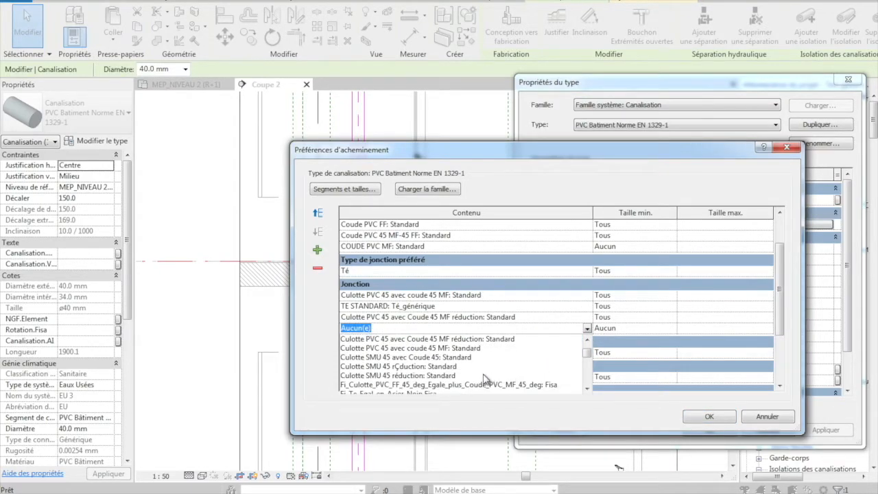
scroll(469, 380, "down", 1)
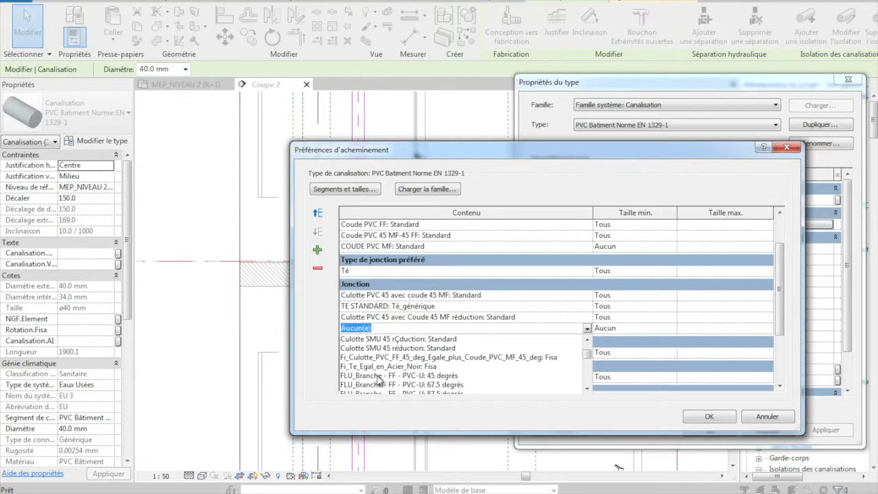
left_click(379, 376)
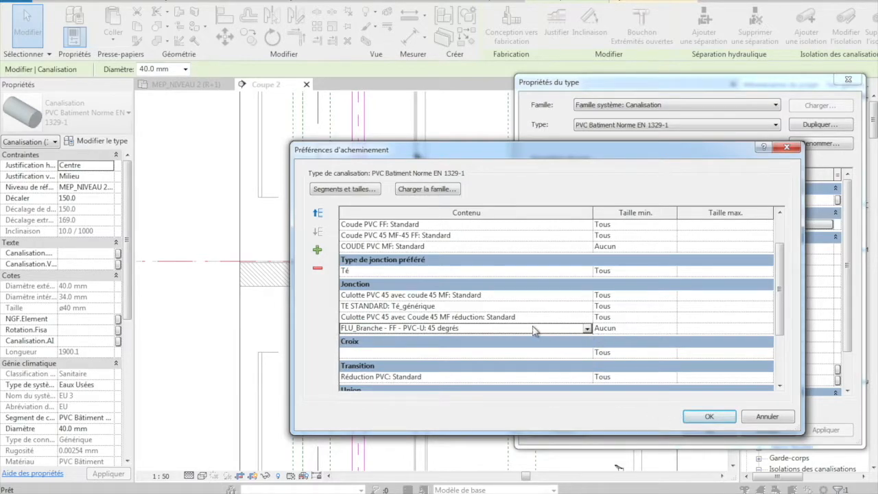
left_click(610, 328)
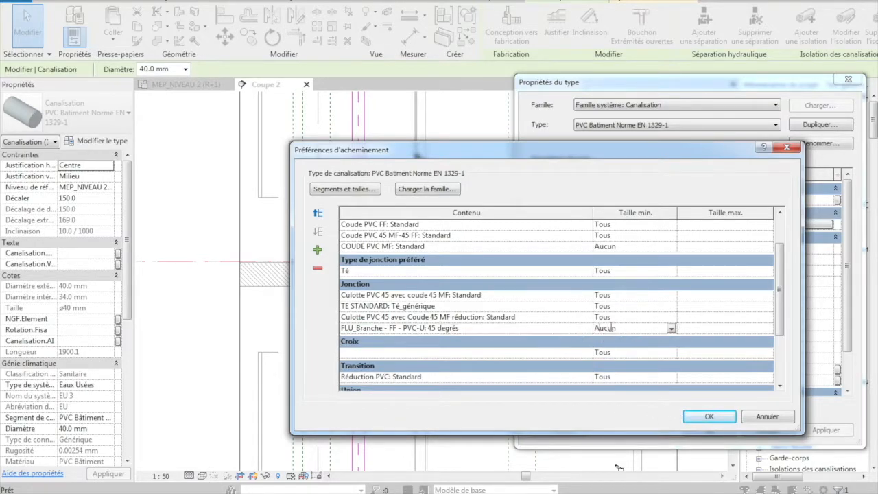
left_click(670, 330)
left_click(630, 350)
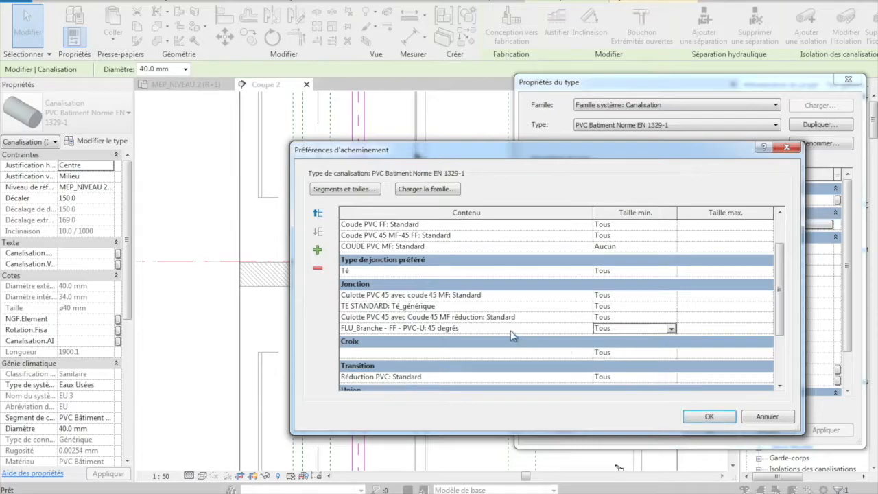
Move the FLU_Branche - FF - PVC-U: 45 degrés fitting to first place among the junctions
left_click(363, 329)
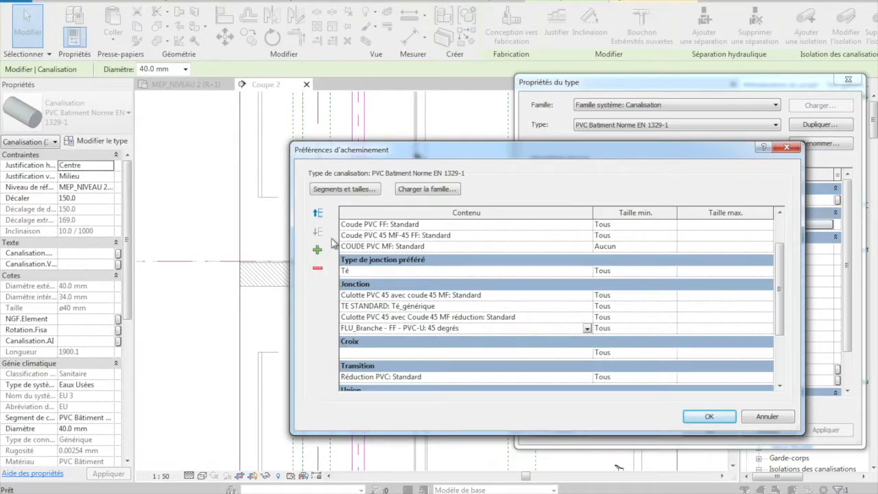
left_click(320, 216)
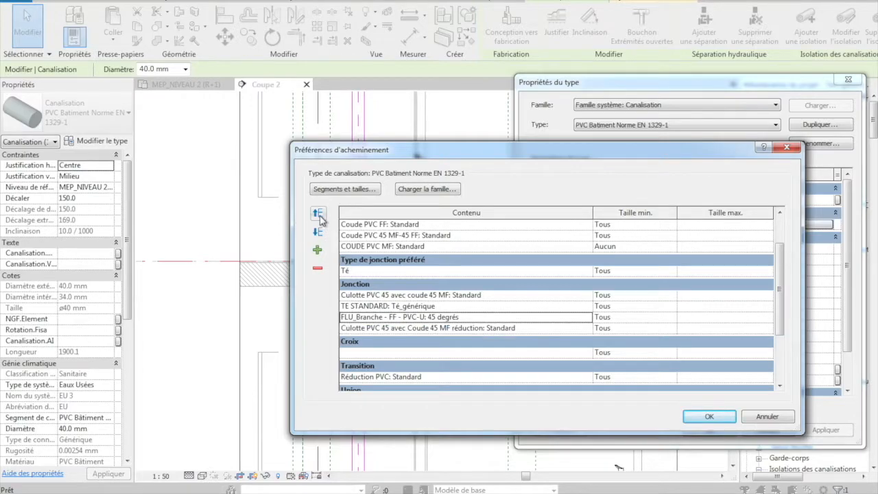
left_click(320, 217)
left_click(316, 213)
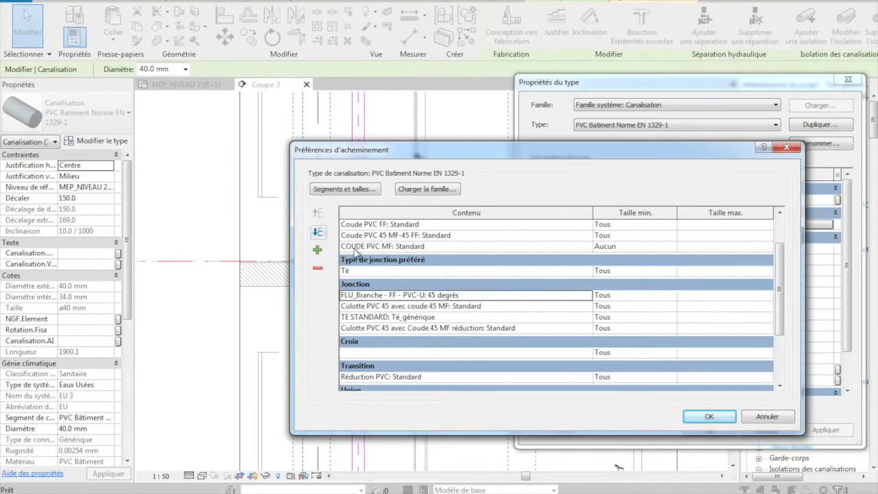
Move TE STANDARD: Té_générique to first place among the junctions and accept the routing preferences and type properties
left_click(376, 317)
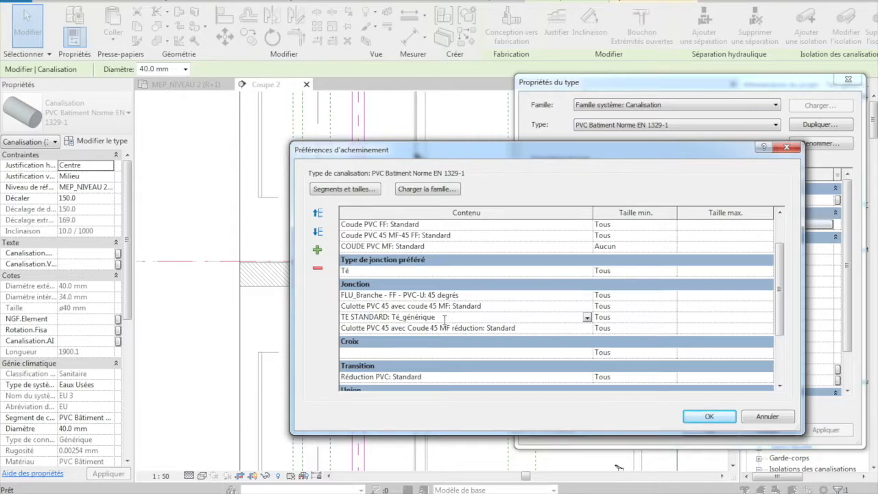
left_click(317, 214)
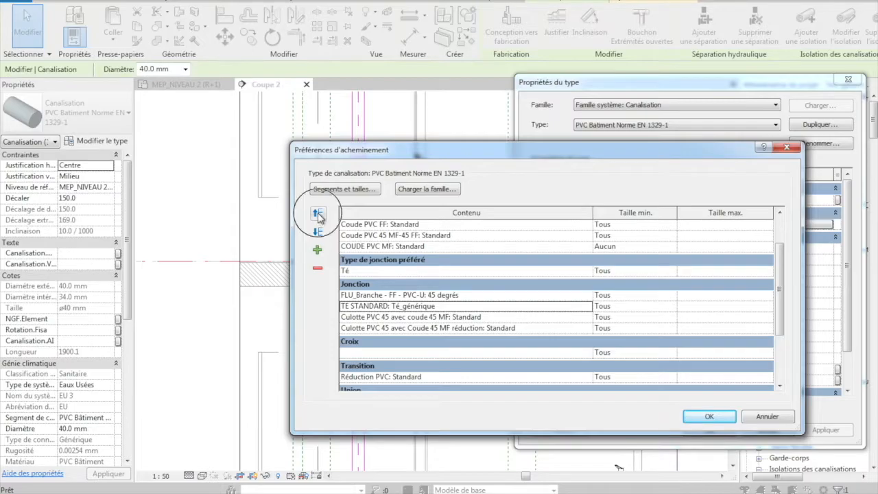
left_click(318, 214)
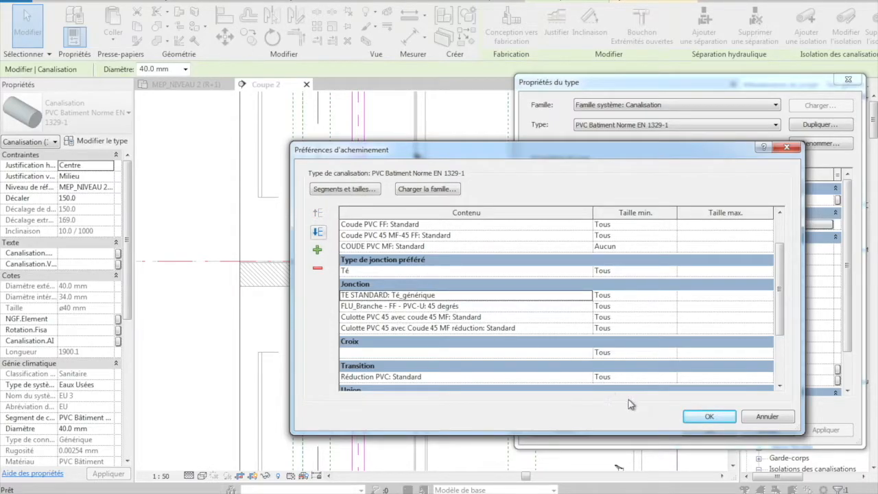
left_click(699, 416)
left_click(710, 432)
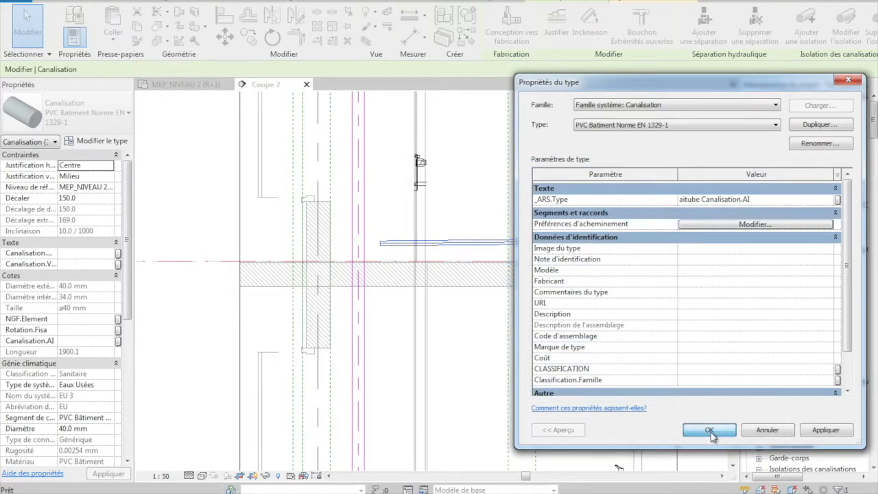
Extend the shaft-side end of the 40 mm branch to the vertical shaft pipe to create a tee connection
left_click_drag(381, 247, 313, 247)
scroll(372, 244, "up", 5)
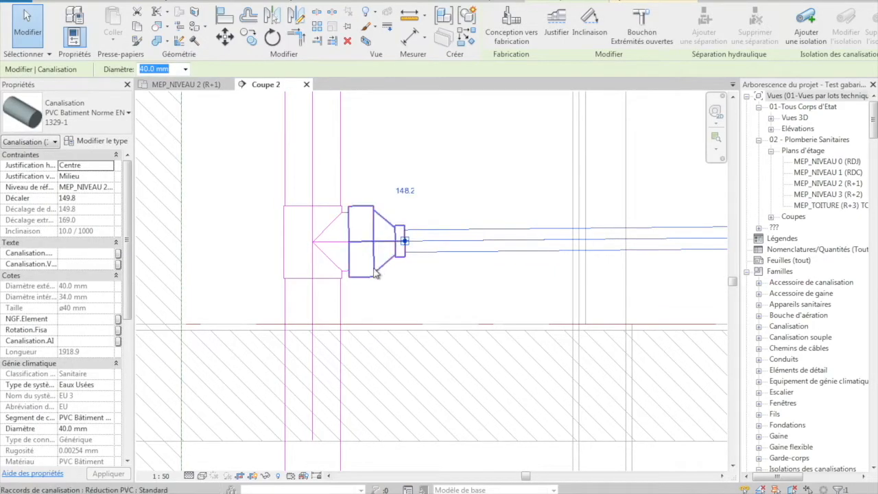
left_click(310, 265)
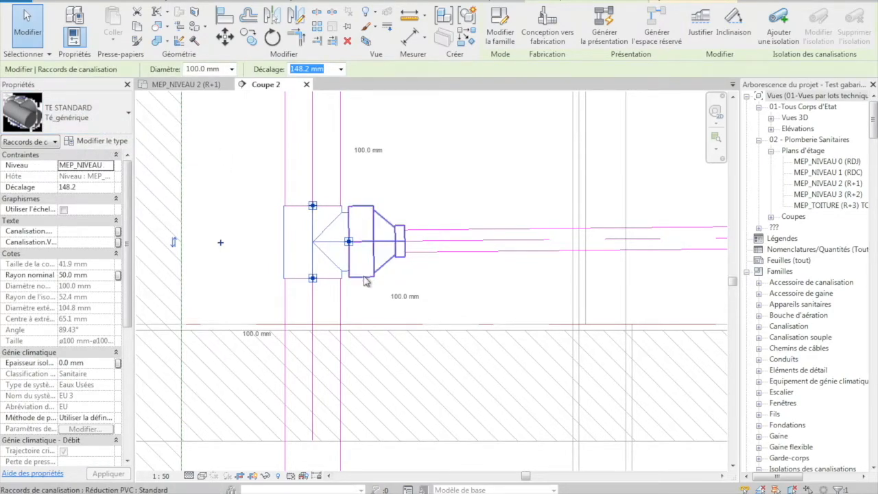
Delete the PVC reducer and the generic tee between the branch and the shaft pipe
left_click(373, 278)
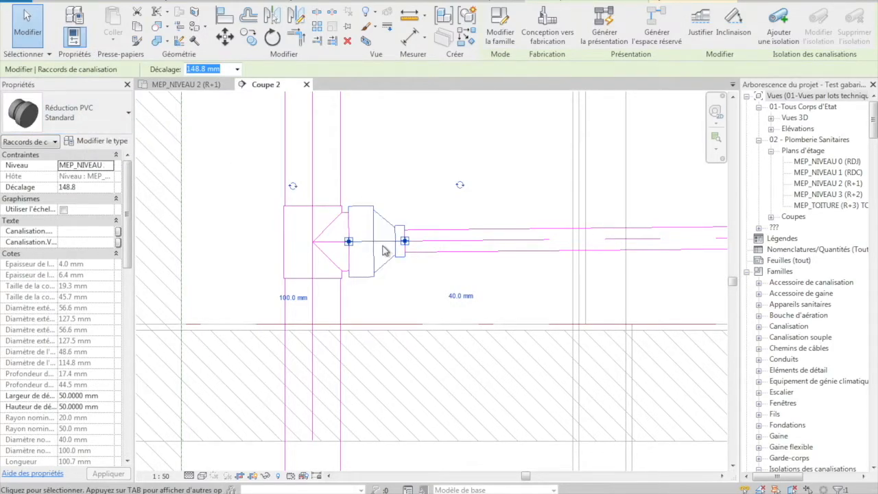
key("Delete")
left_click(332, 247)
key("Delete")
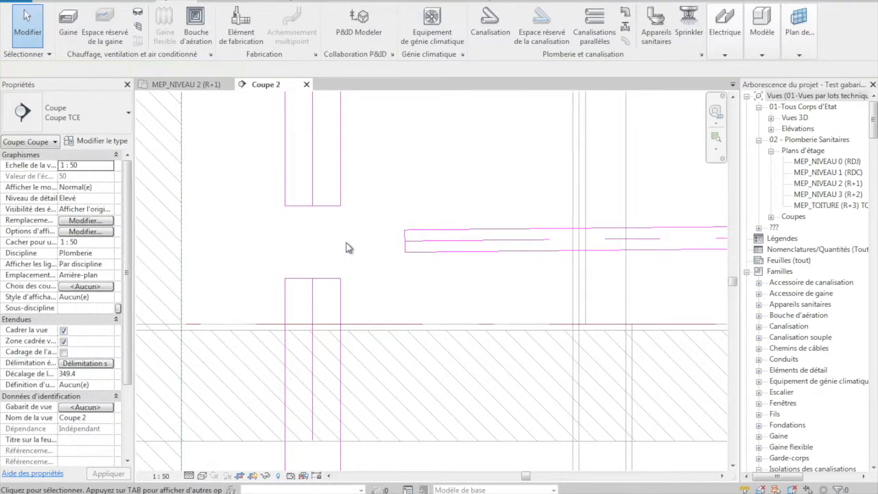
Extend the upper shaft pipe down to the lower one to rejoin them as a single pipe
left_click(311, 204)
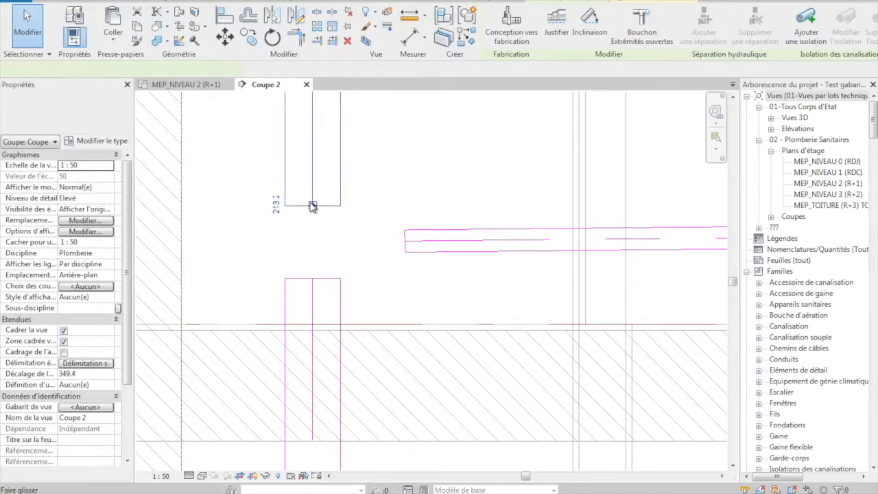
left_click_drag(313, 207, 312, 278)
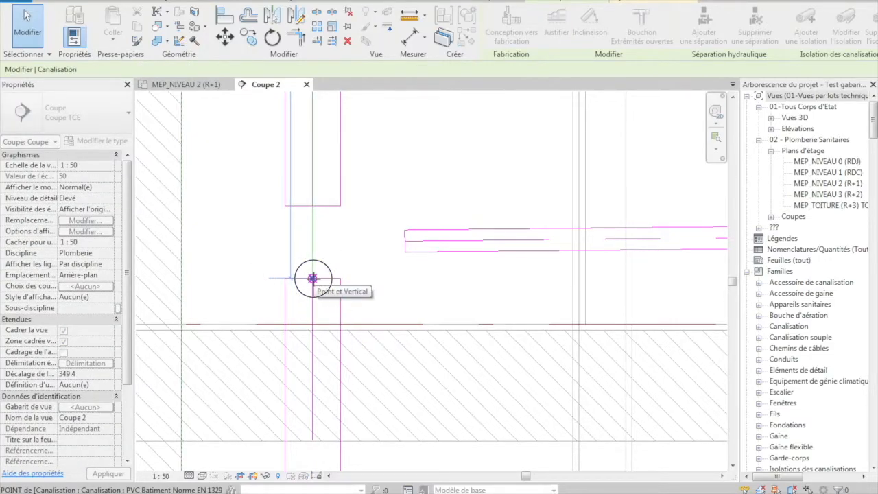
left_click_drag(312, 278, 313, 278)
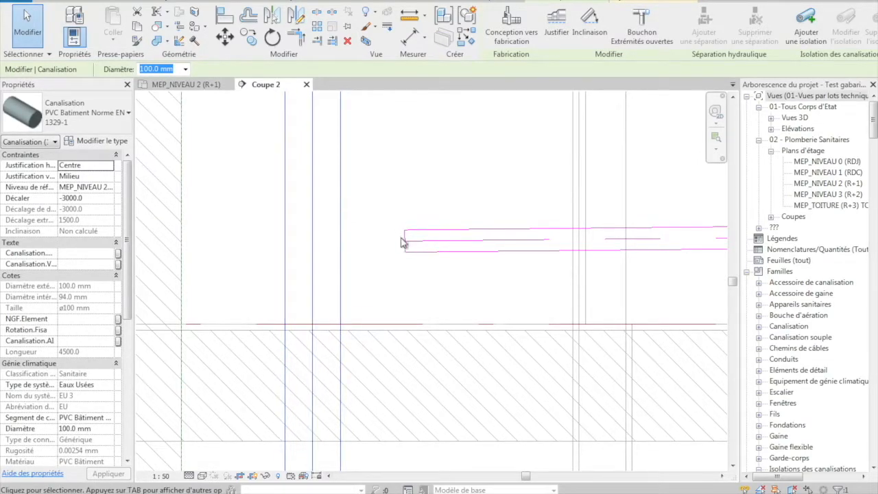
Move Culotte PVC 45 avec Coude 45 MF réduction: Standard to first place among the branch pipe type's junctions and accept the routing preferences and type properties
left_click(354, 215)
left_click(486, 251)
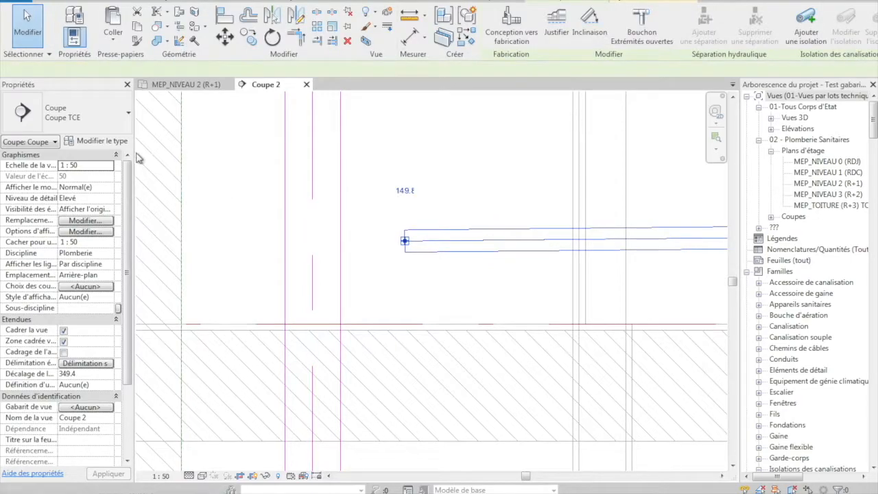
left_click(102, 141)
left_click(730, 226)
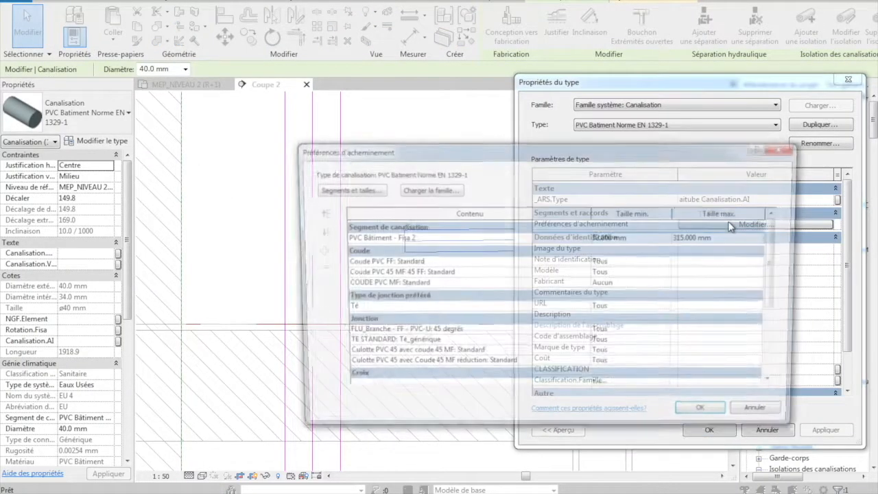
scroll(780, 271, "down", 1)
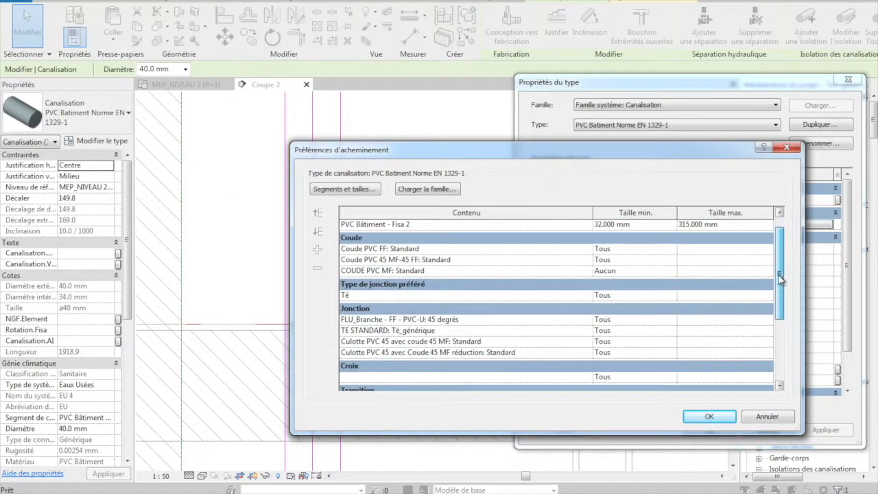
left_click(442, 351)
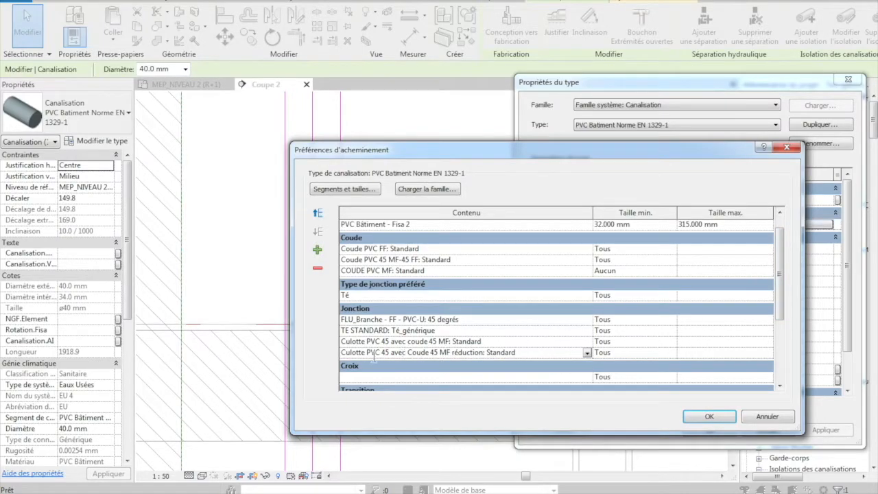
left_click(317, 213)
left_click(318, 214)
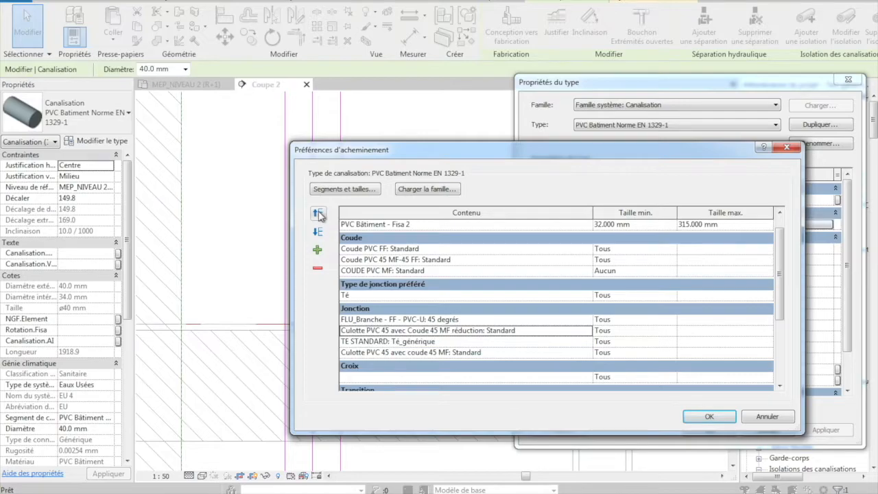
left_click(318, 214)
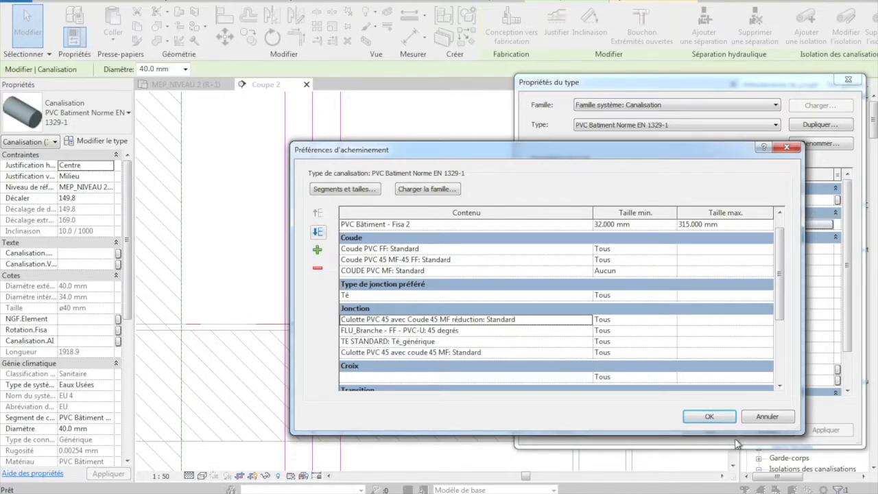
left_click(701, 418)
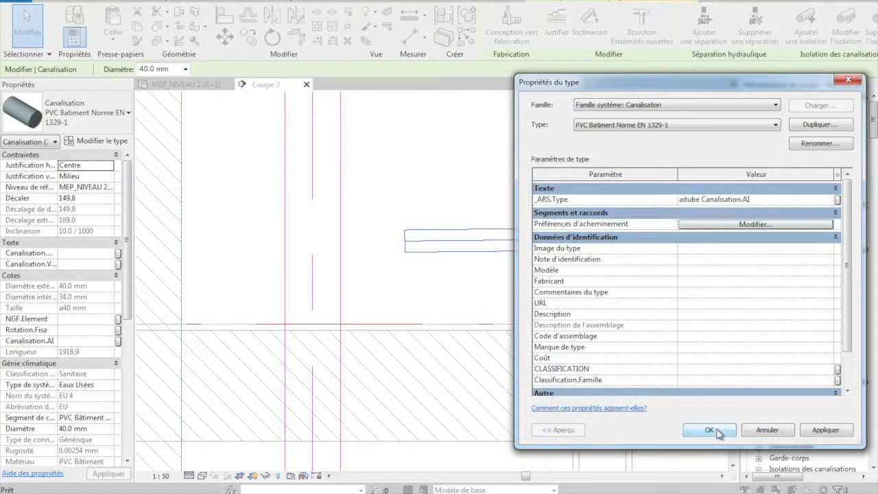
left_click(708, 432)
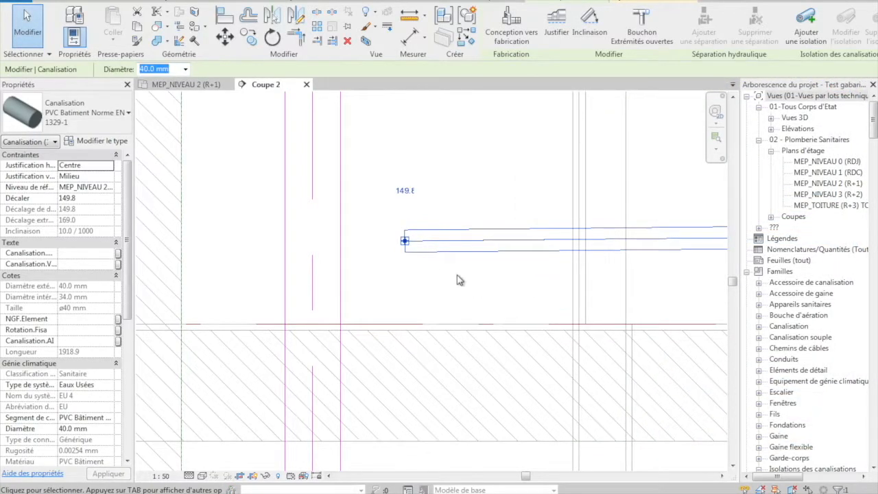
Extend the shaft-side end of the 40 mm branch to the vertical shaft pipe's centreline to connect it with the reducing 45° junction
left_click(405, 241)
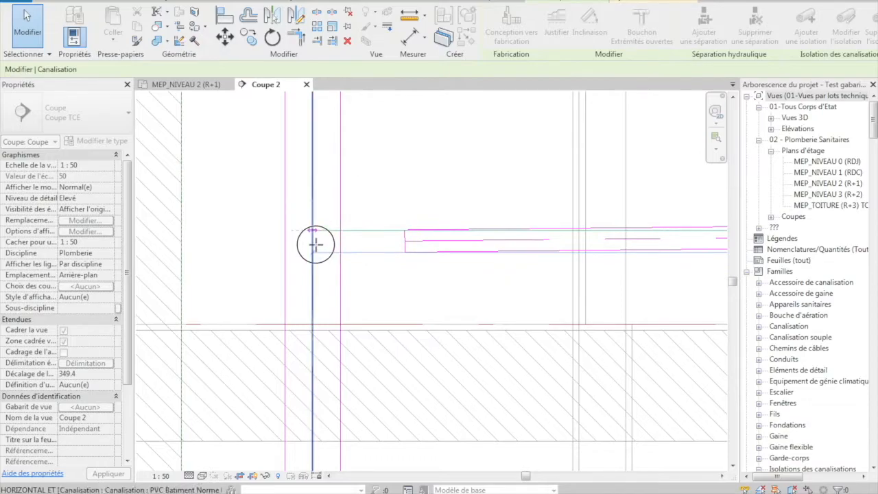
left_click(314, 246)
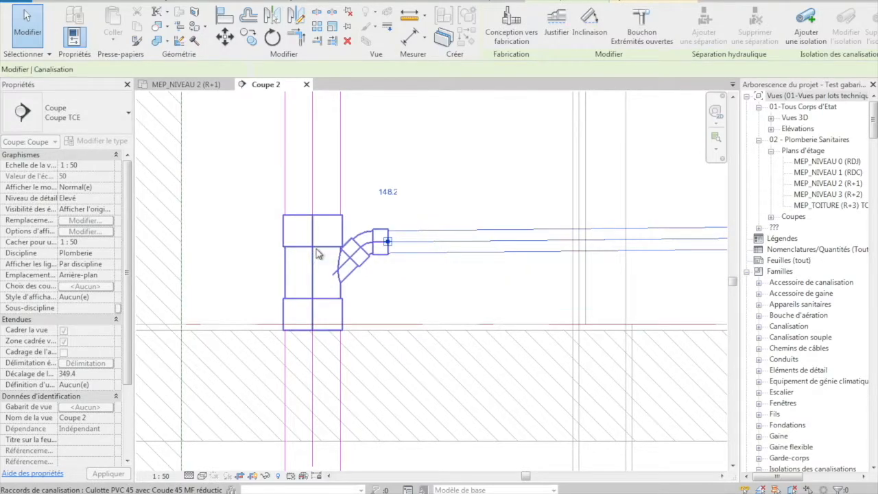